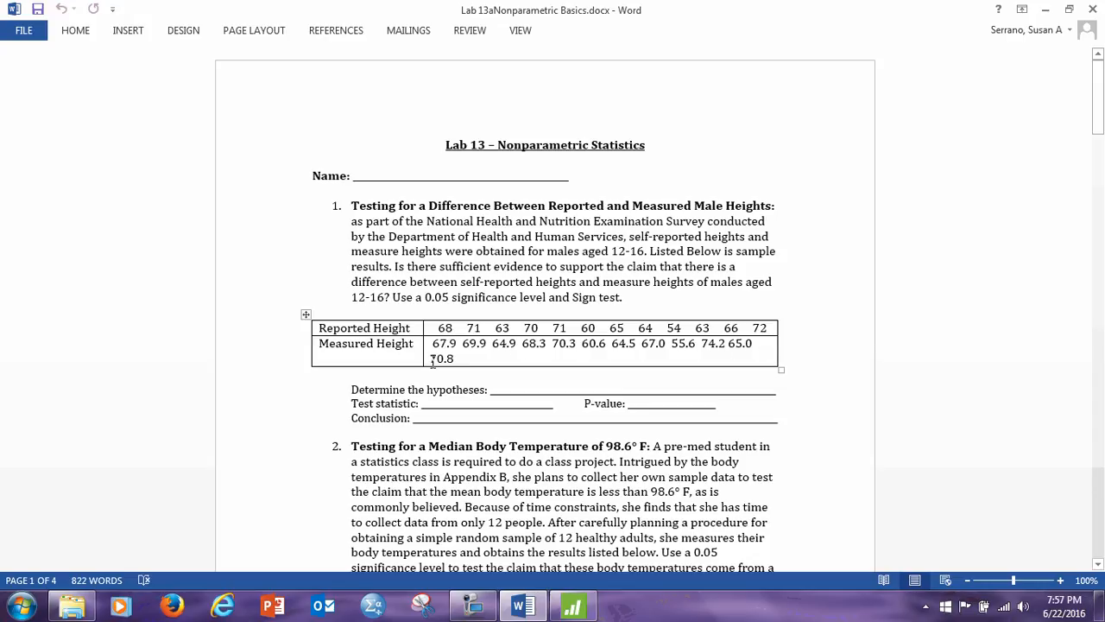
Switch to Minitab and check the full reported and measured height columns in the worksheet.
click(573, 606)
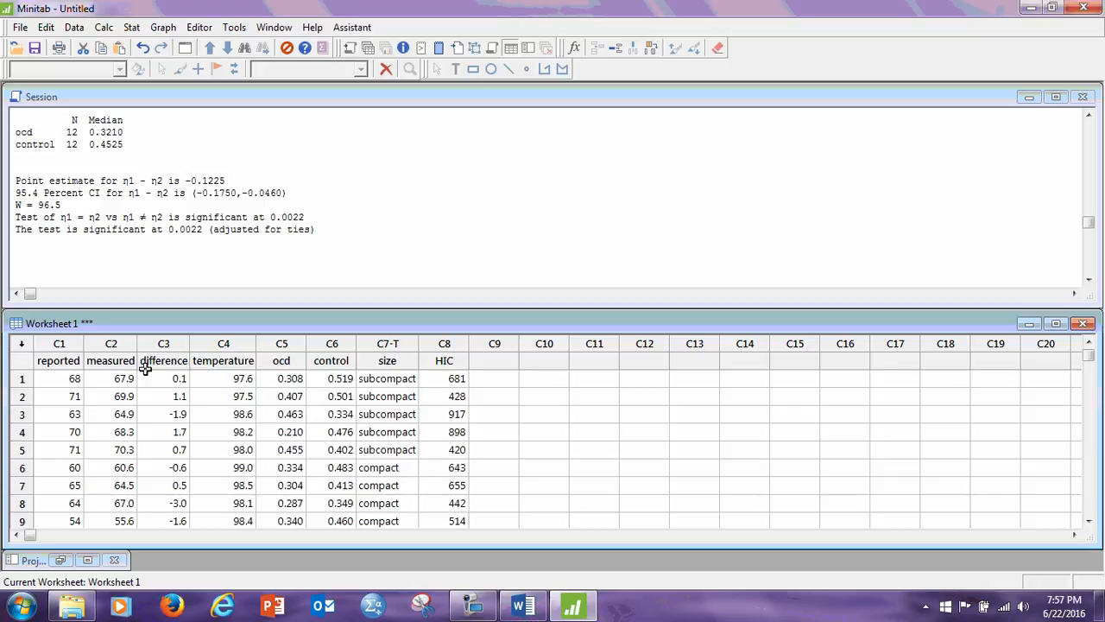
scroll(125, 397, down, 2)
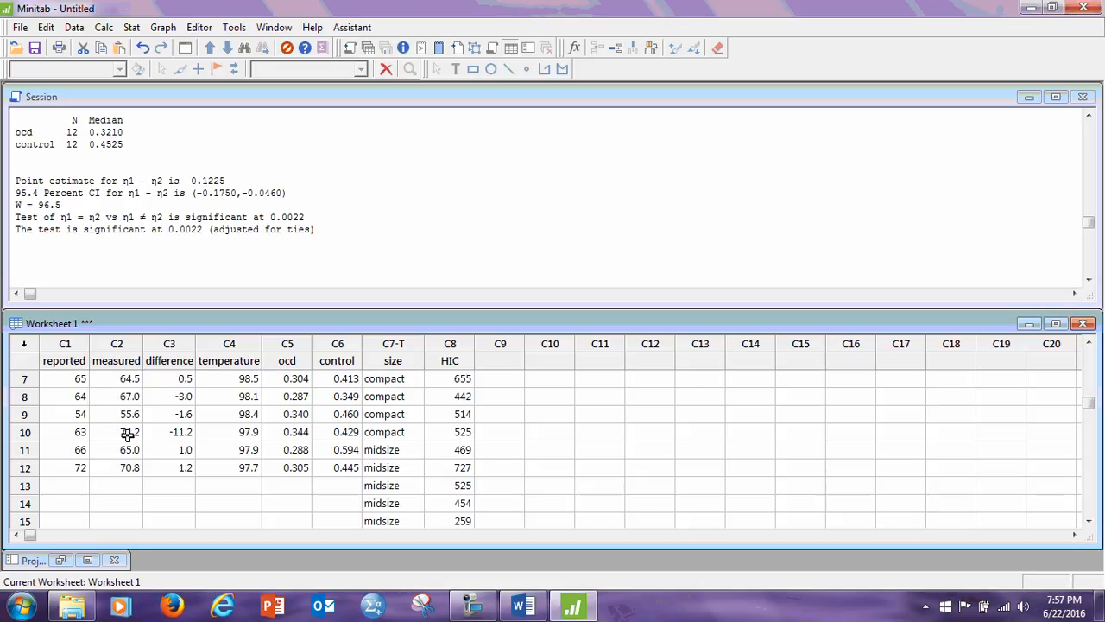
scroll(130, 404, up, 2)
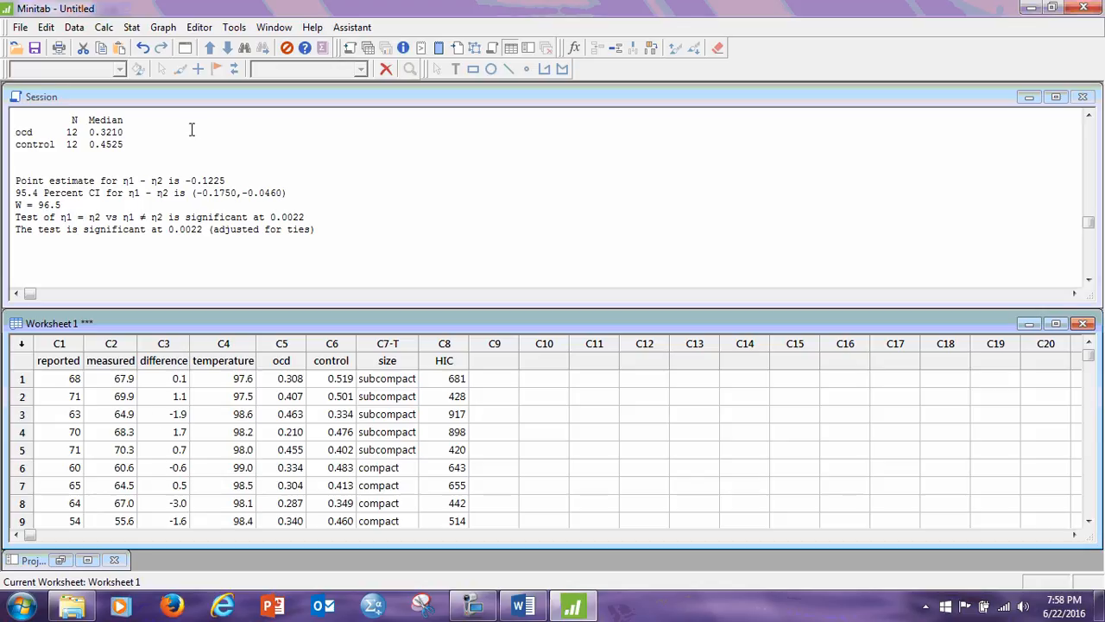
Review the Calculator expression 'reported' - 'measured' stored in c3, close it without recalculating, and examine the difference column.
click(103, 28)
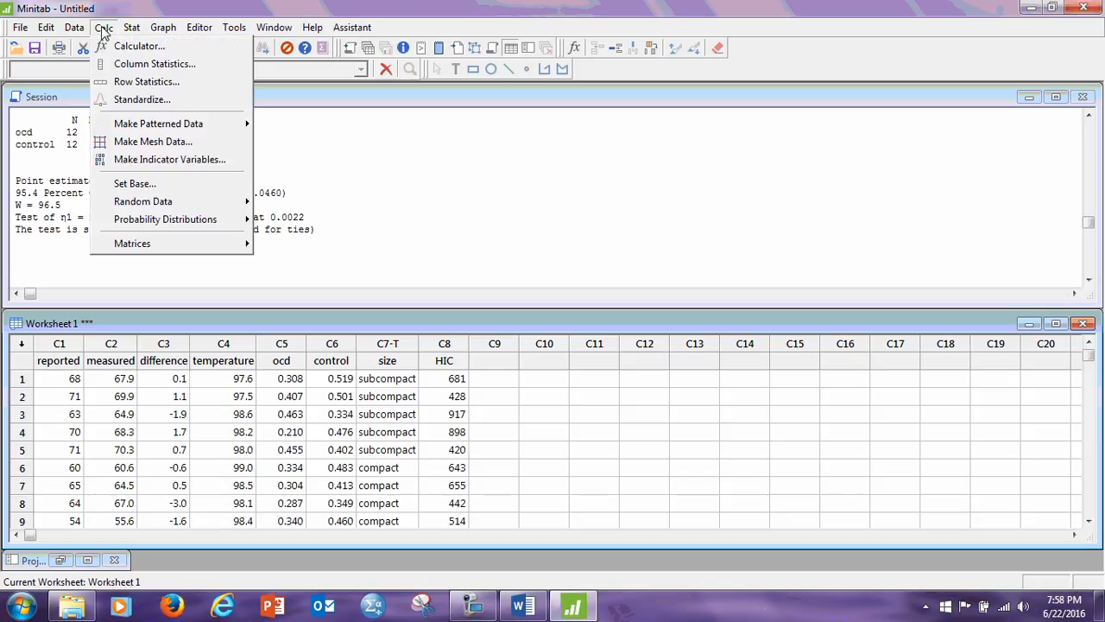
click(138, 46)
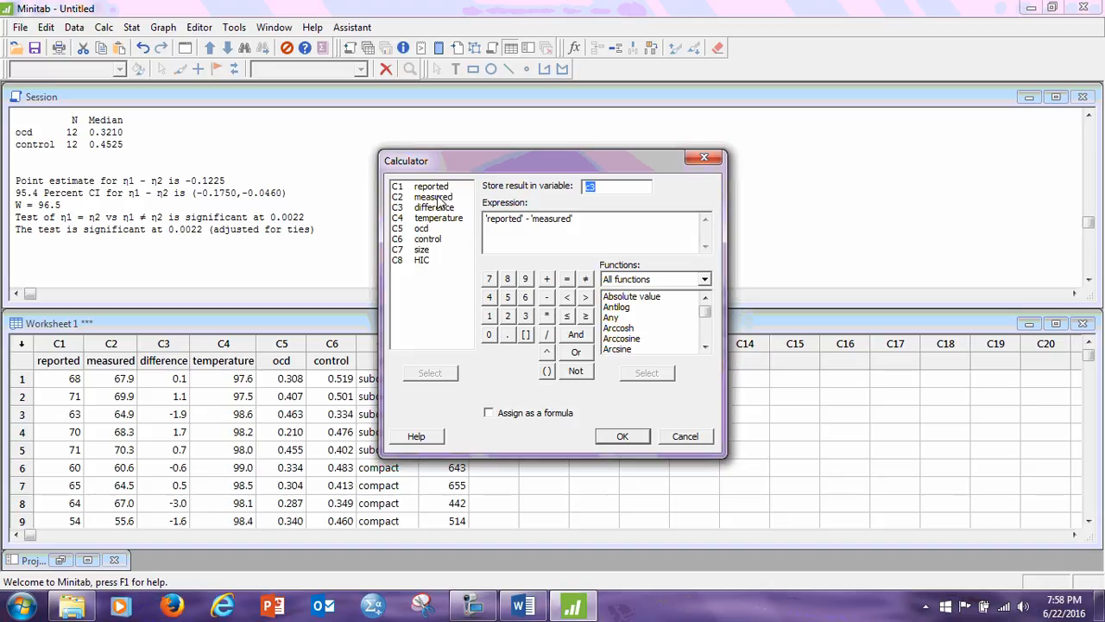
click(698, 432)
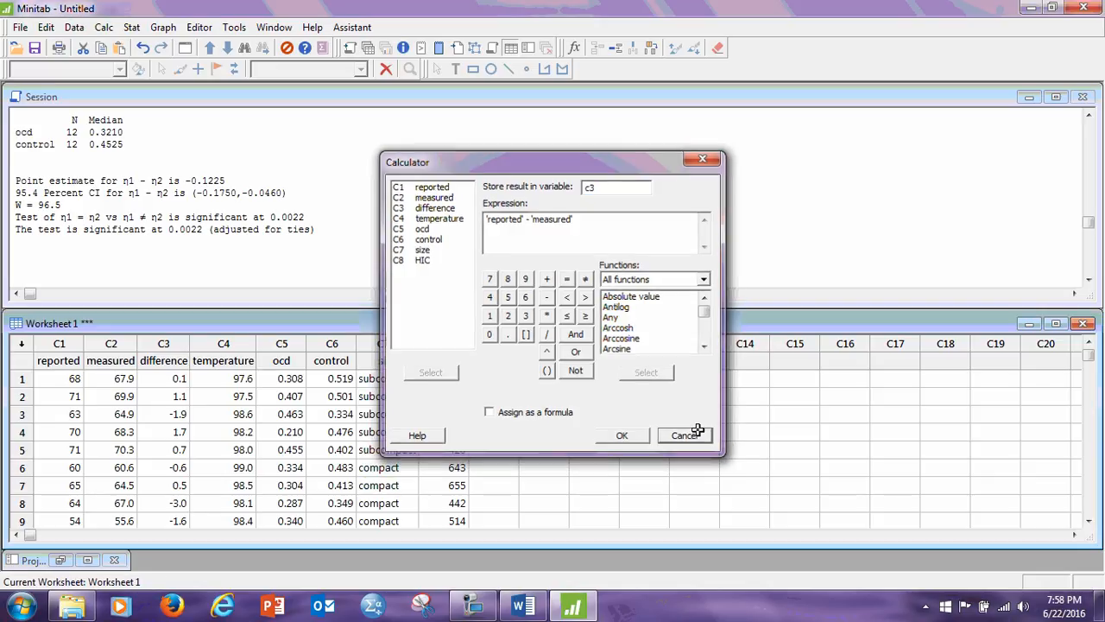
scroll(169, 414, down, 1)
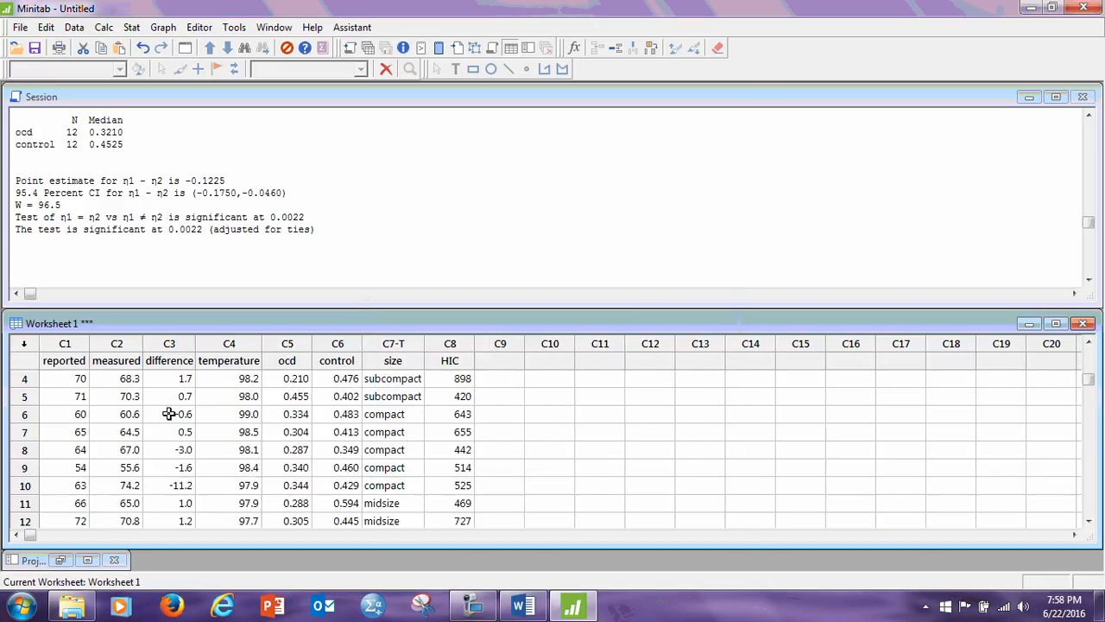
scroll(169, 414, up, 1)
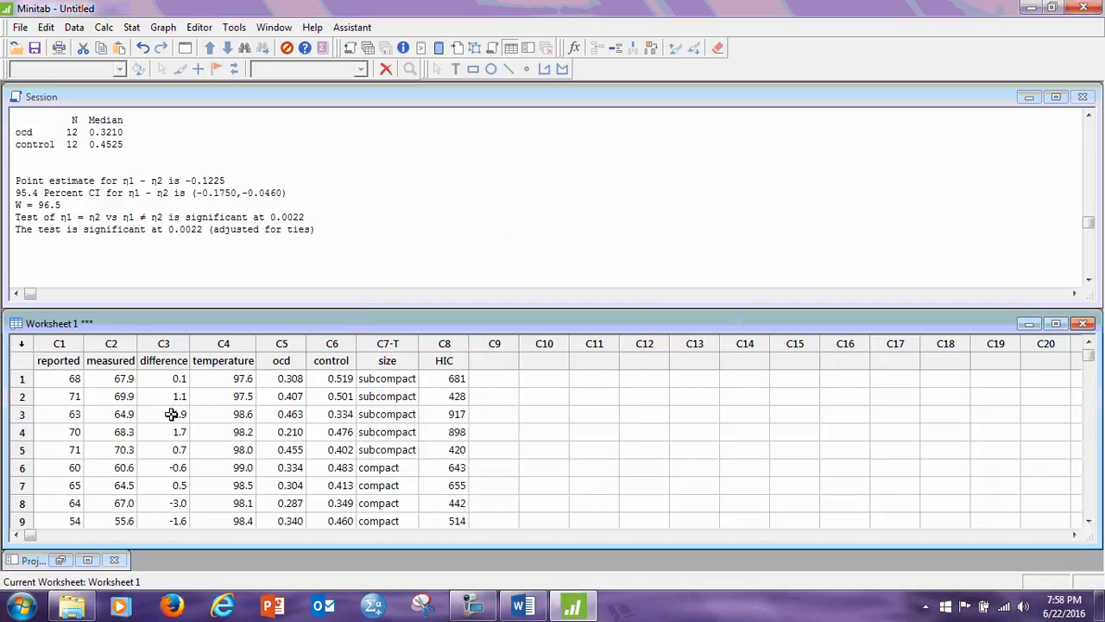
Review the 1-Sample Sign test setup for the difference column, cancel it, and examine the existing sign test output in the session.
click(131, 29)
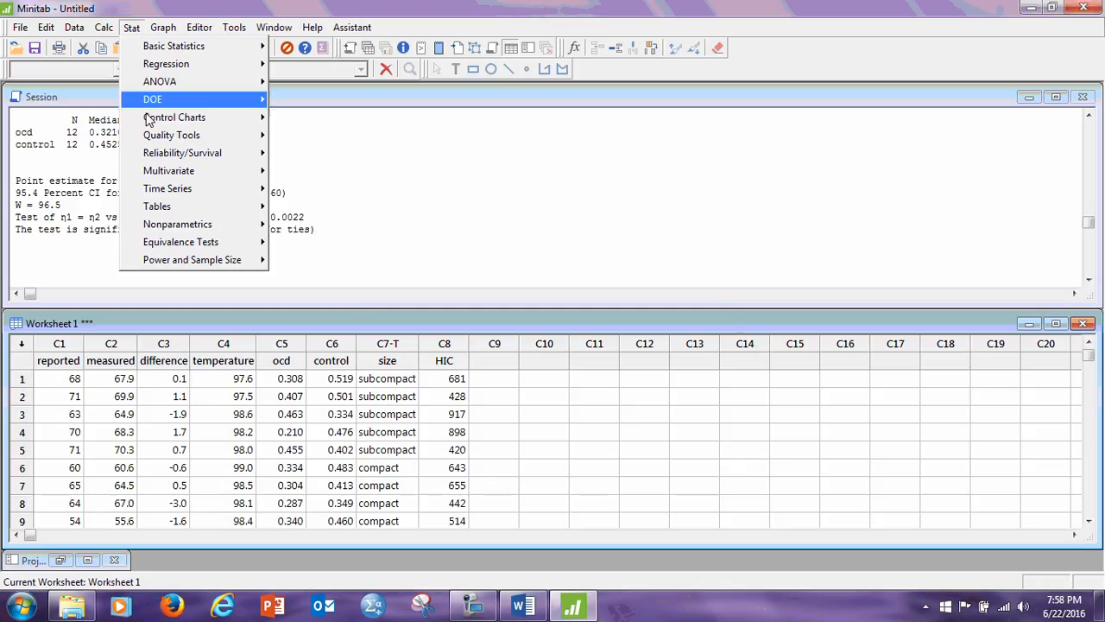
mouse_move(177, 227)
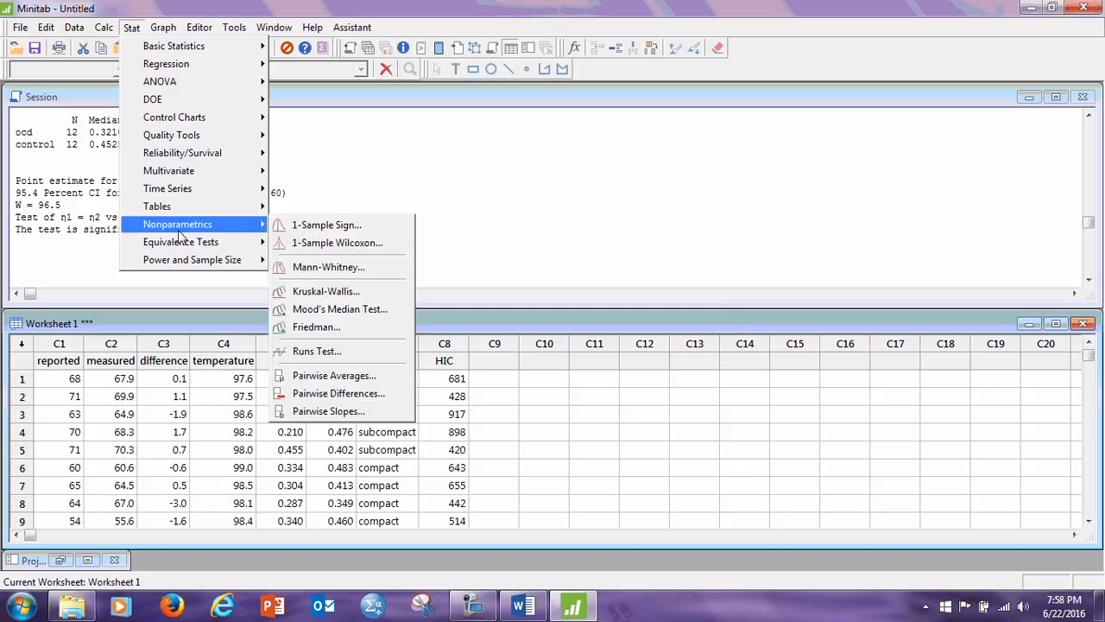
click(326, 225)
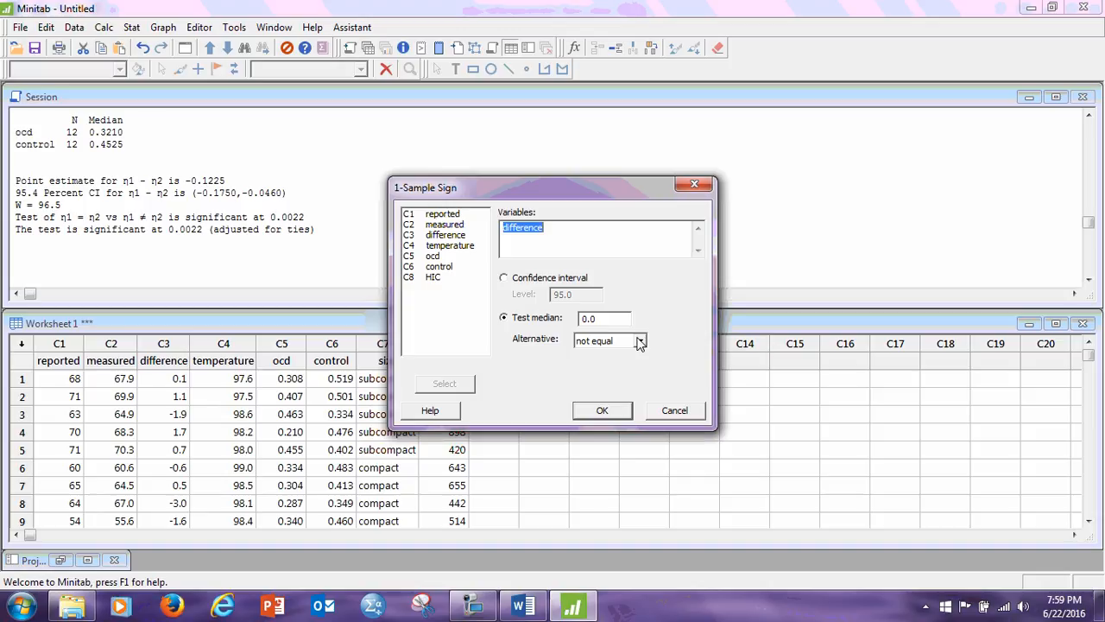
click(672, 412)
scroll(294, 177, up, 10)
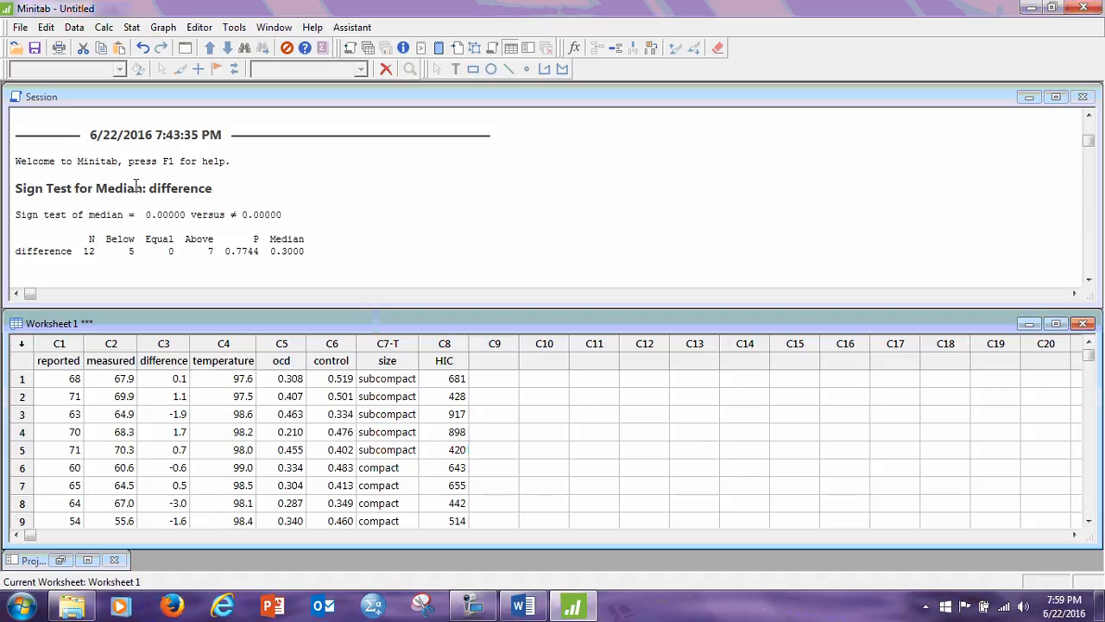
scroll(138, 185, down, 1)
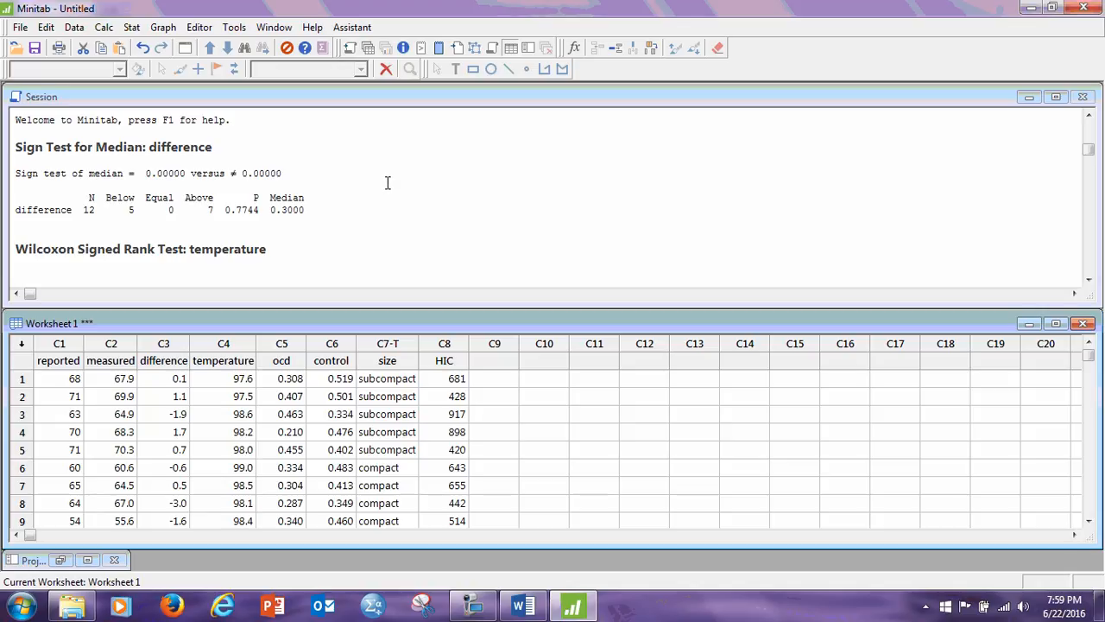
Read problem 2 on median body temperature in the Word lab document, and check the temperature column in Minitab.
click(523, 607)
scroll(518, 370, down, 3)
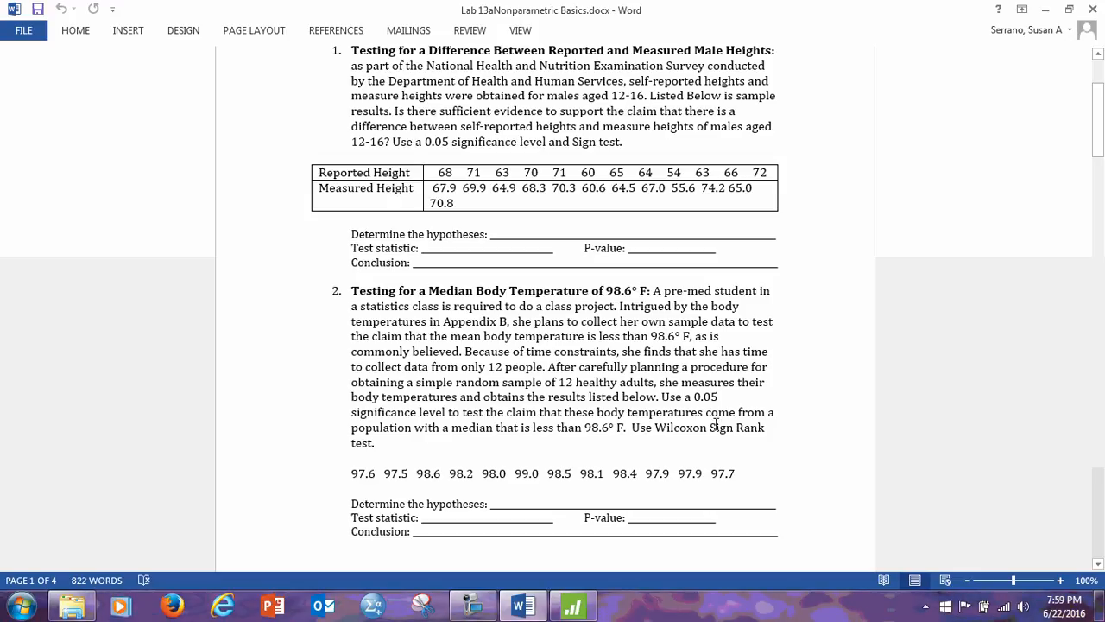
click(1047, 8)
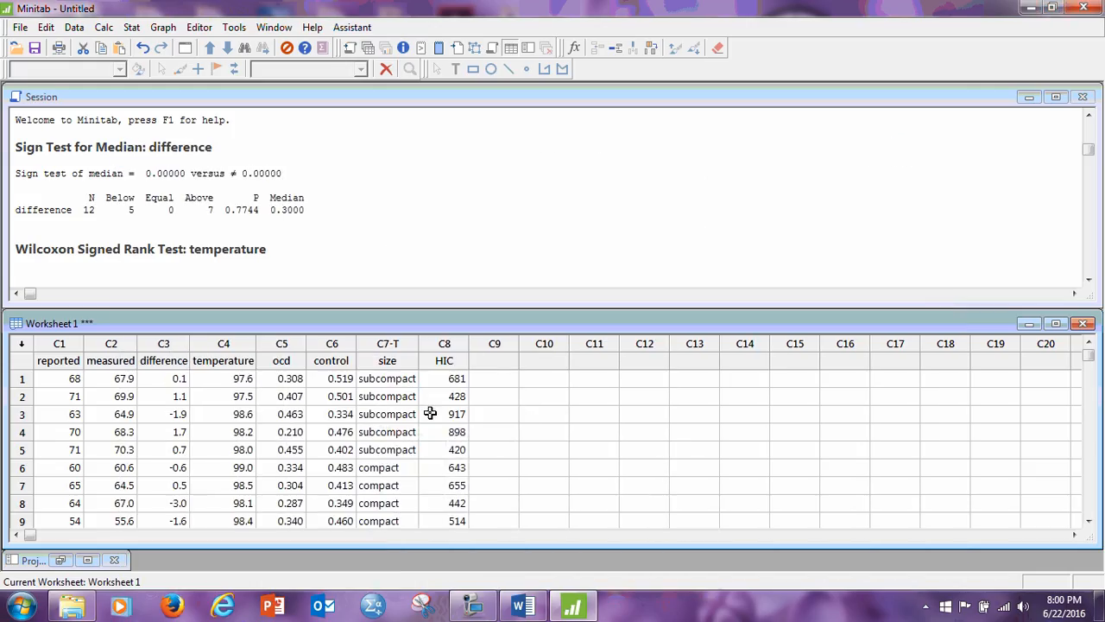
scroll(213, 373, down, 2)
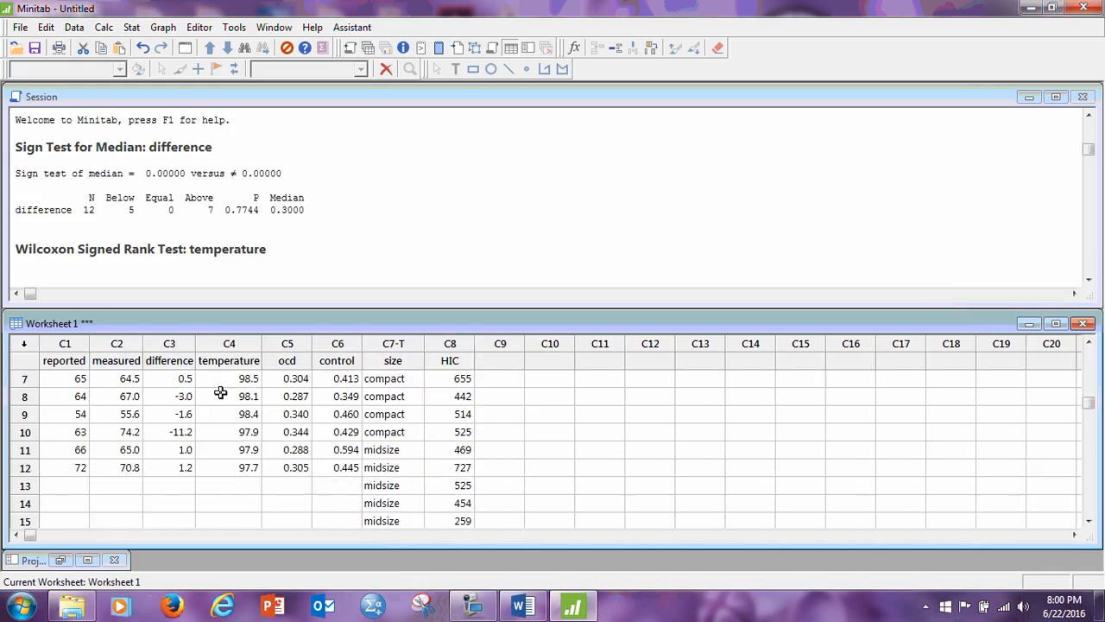
scroll(227, 384, up, 2)
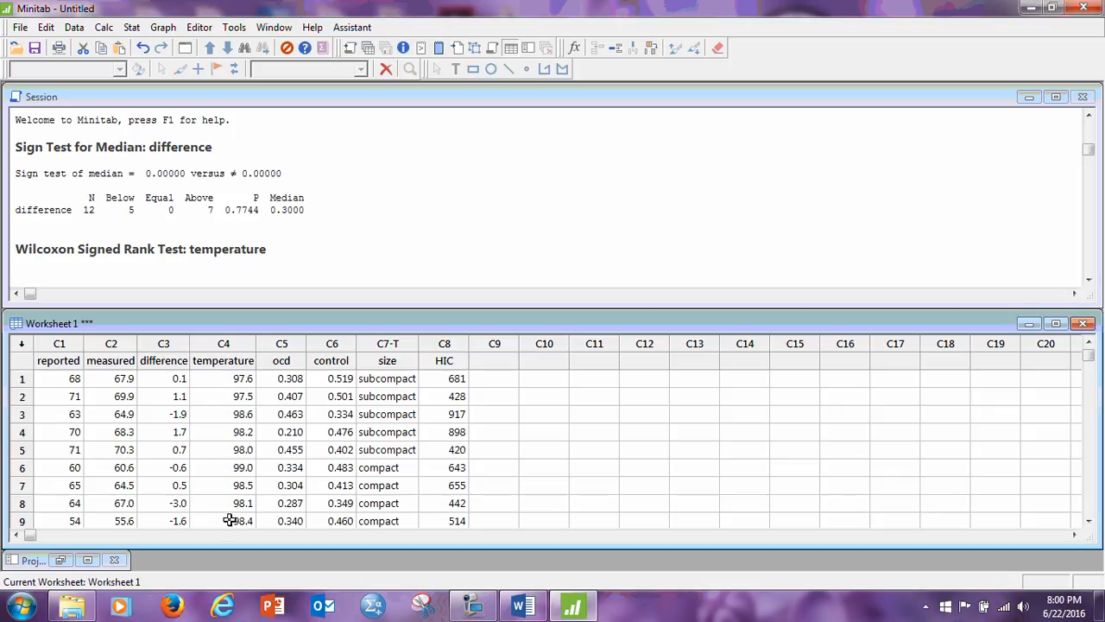
Review the 1-Sample Wilcoxon setup for temperature, cancel it, and examine the existing Wilcoxon signed rank output in the session.
click(131, 27)
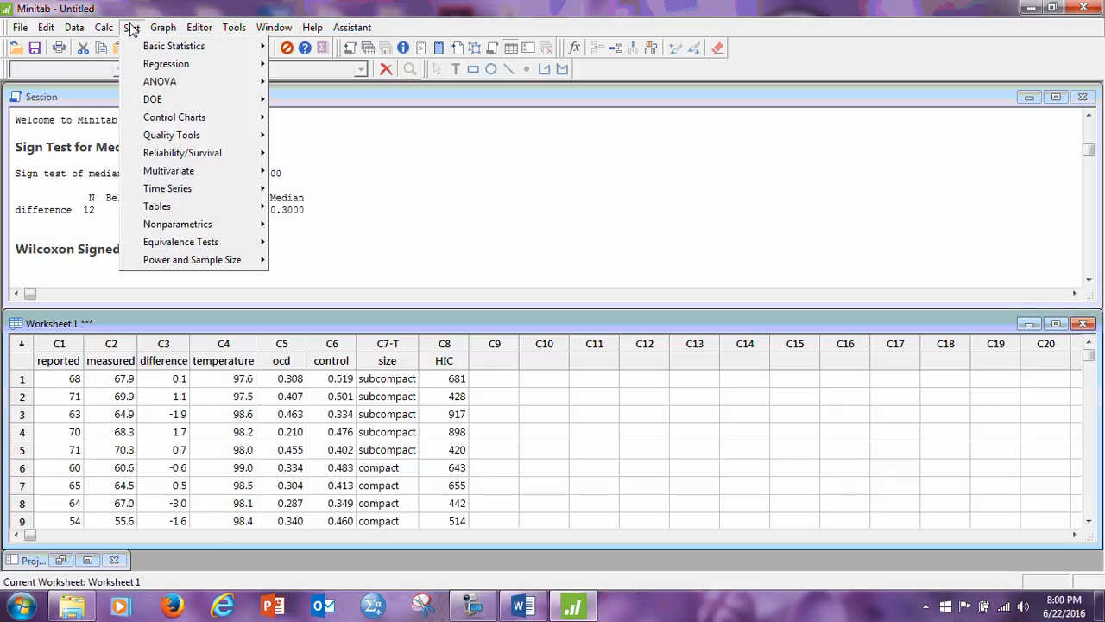
mouse_move(190, 226)
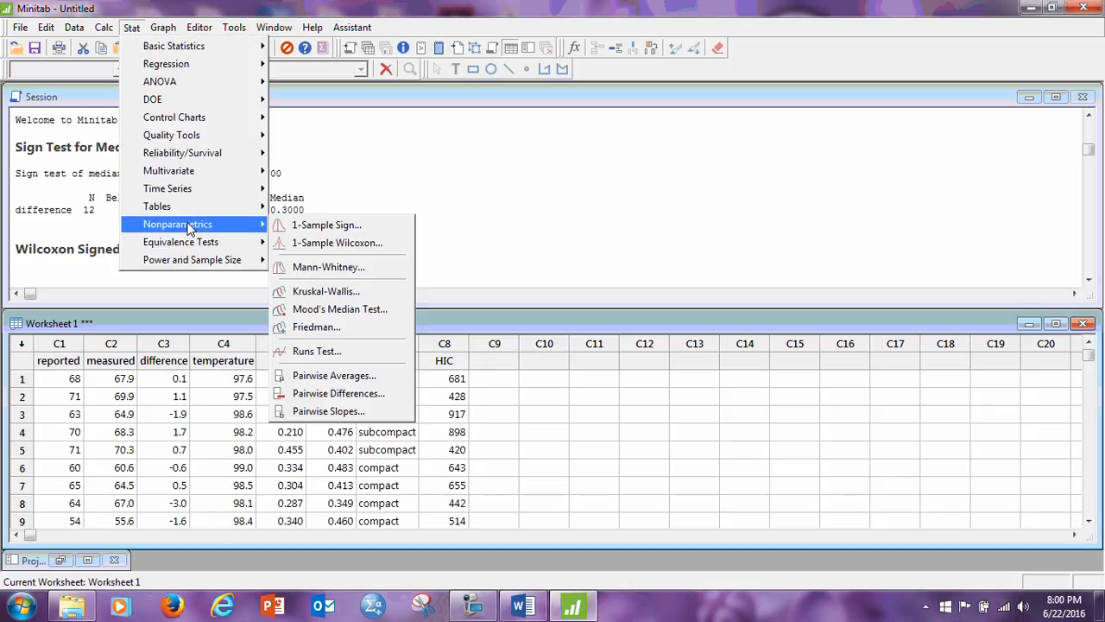
click(321, 245)
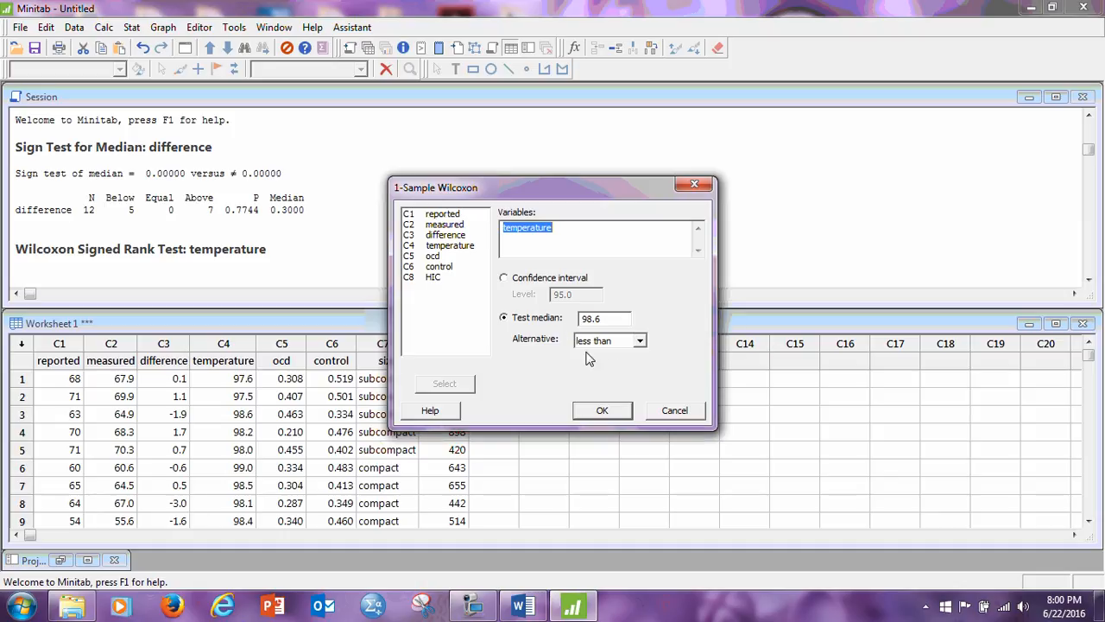
click(682, 412)
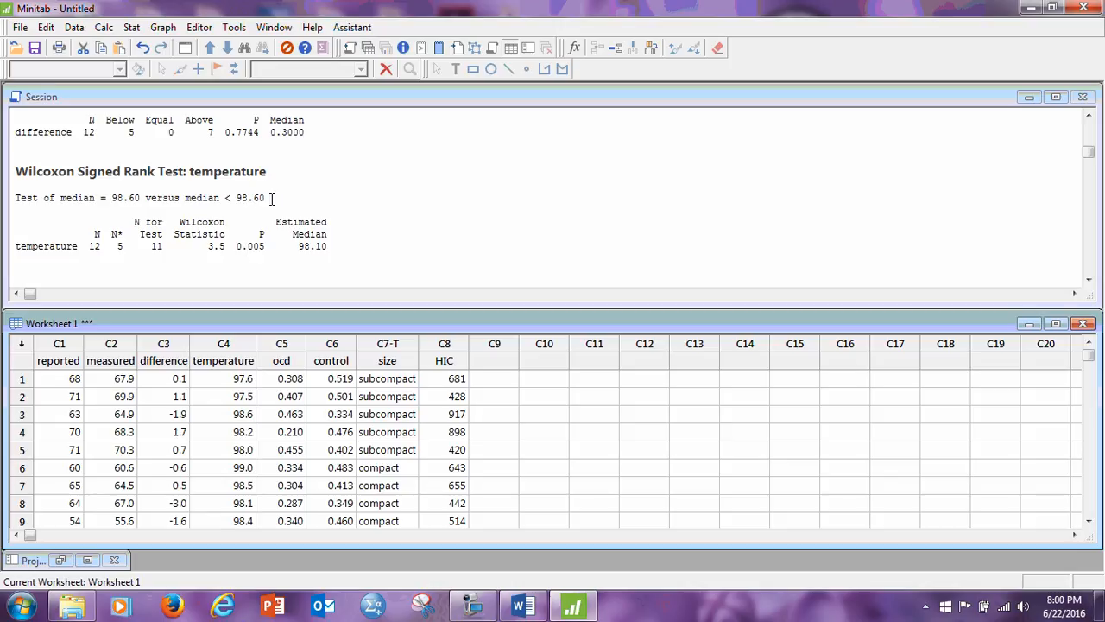
Switch to the Word lab document and read through the problems down to problem 5 on psychiatric disorders and its data table.
click(522, 606)
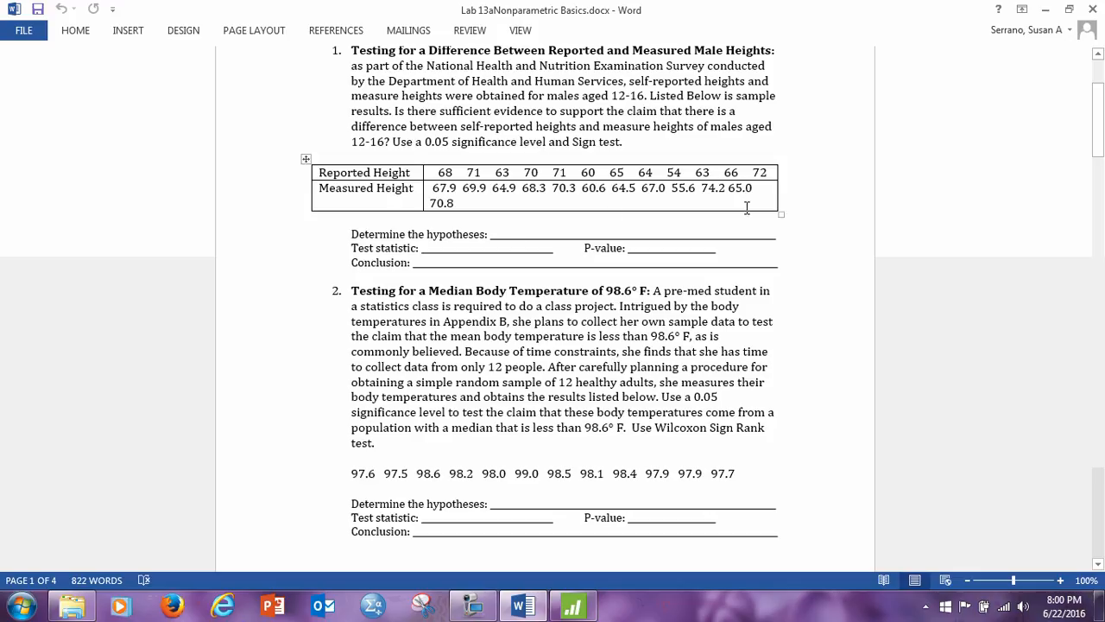
click(571, 609)
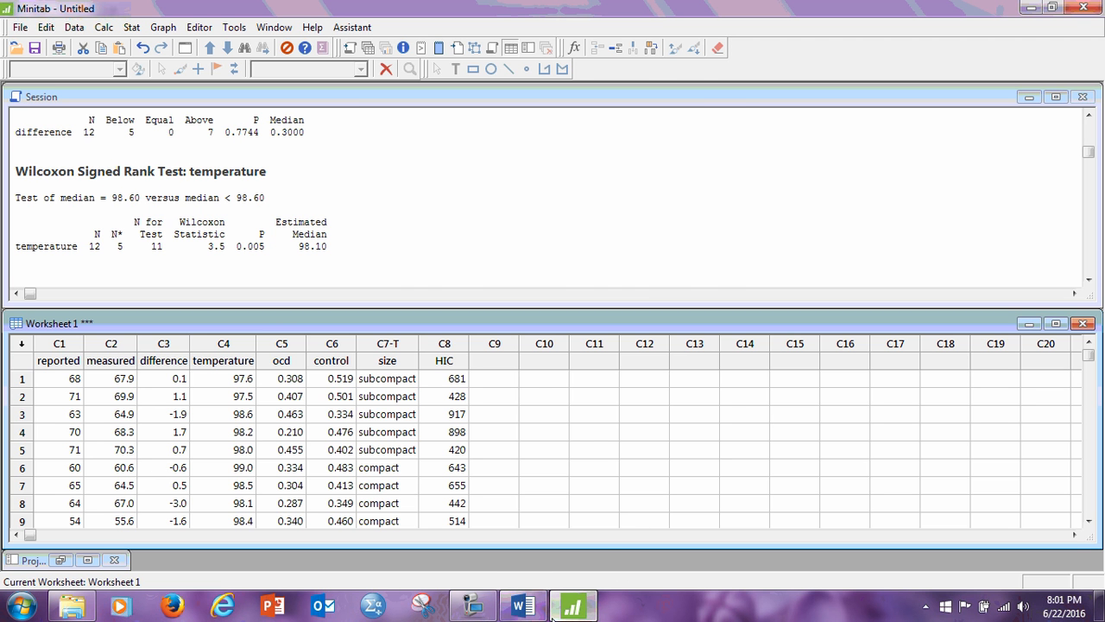
click(523, 606)
scroll(566, 494, down, 10)
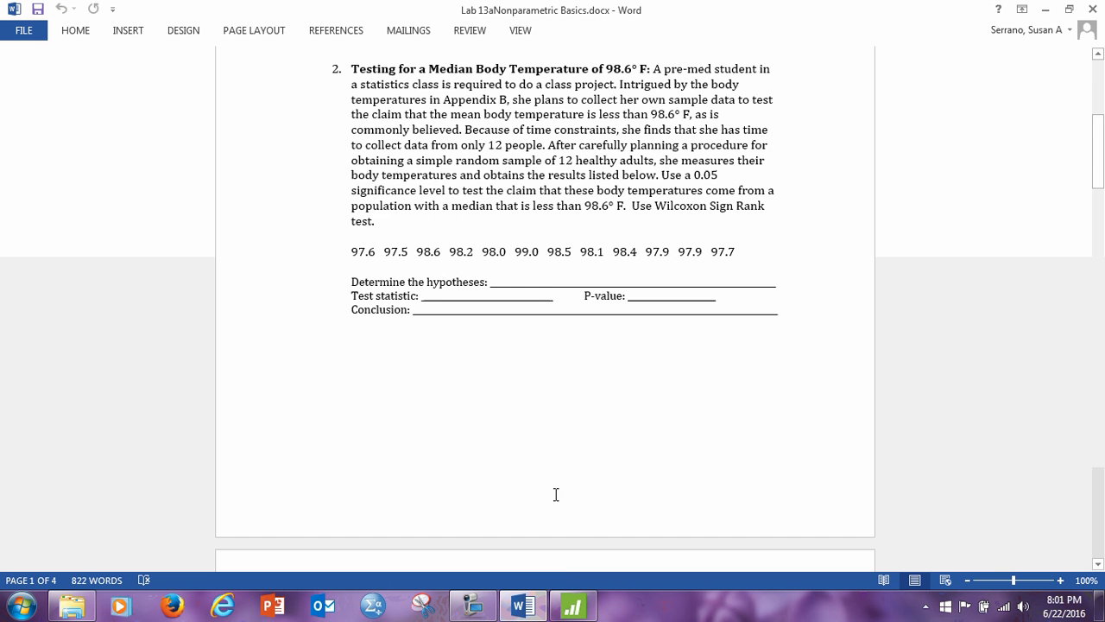
scroll(560, 487, down, 8)
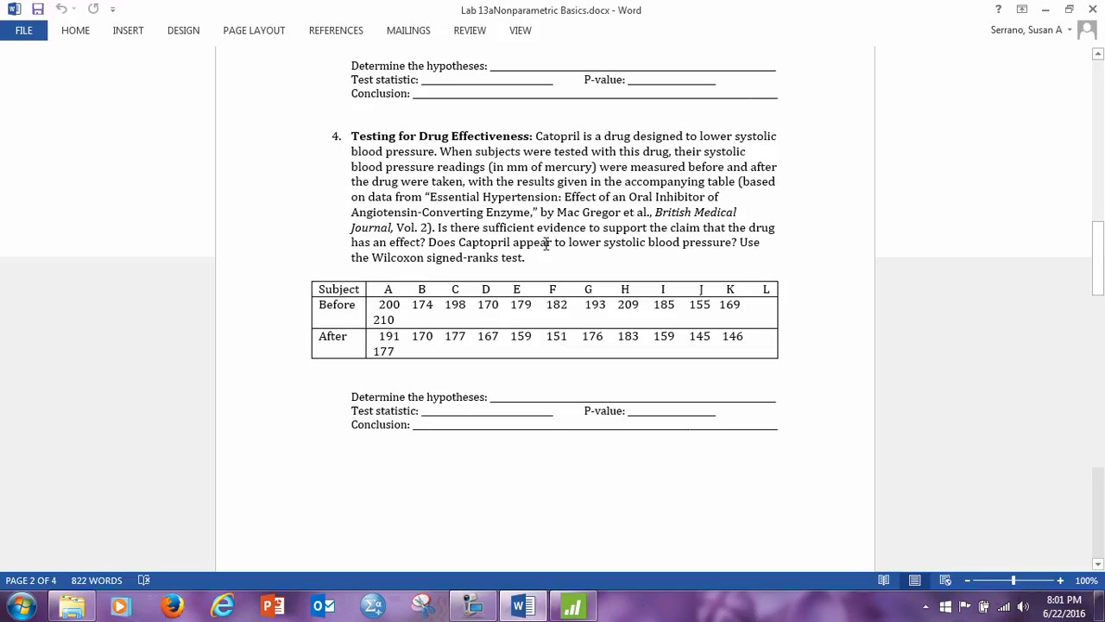
scroll(543, 363, down, 10)
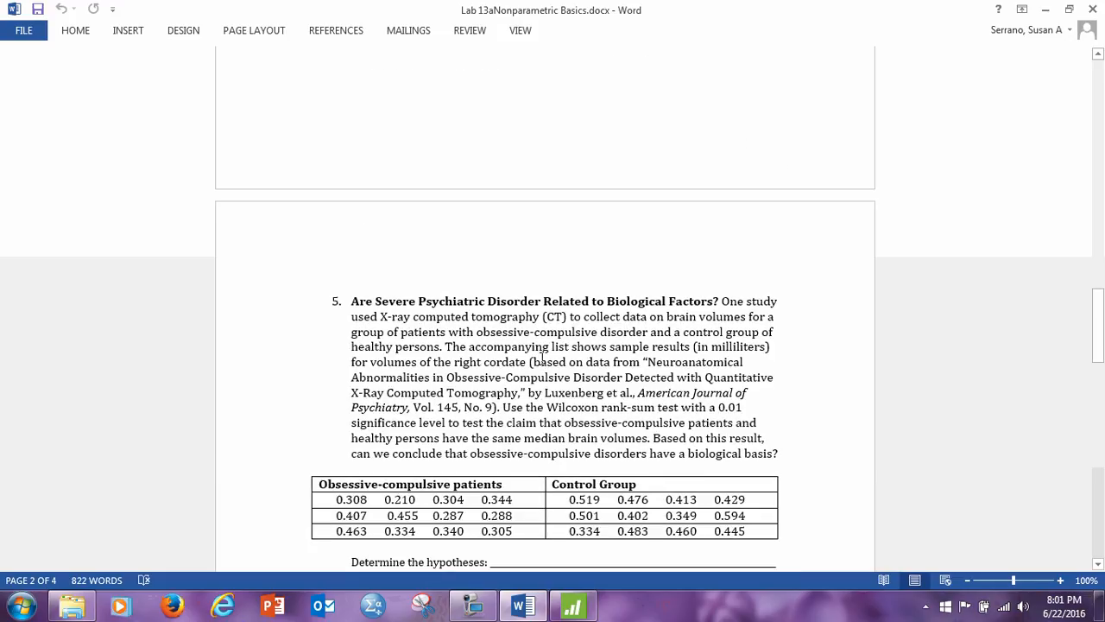
scroll(543, 356, down, 2)
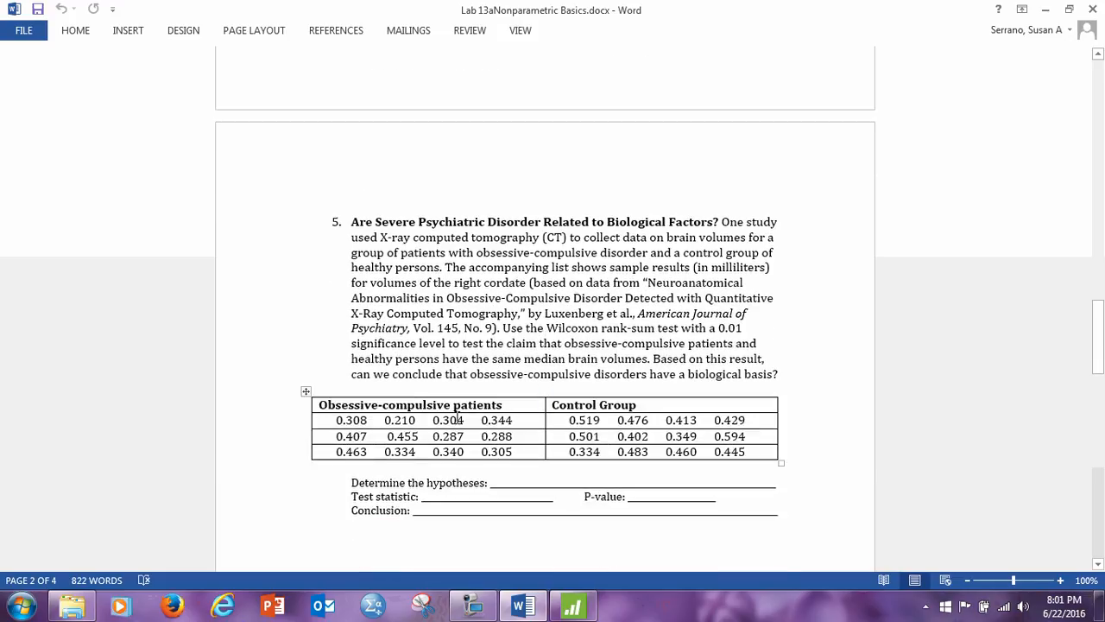
Compare the ocd and control columns in Minitab with the problem 5 text and data in the Word lab document.
click(573, 607)
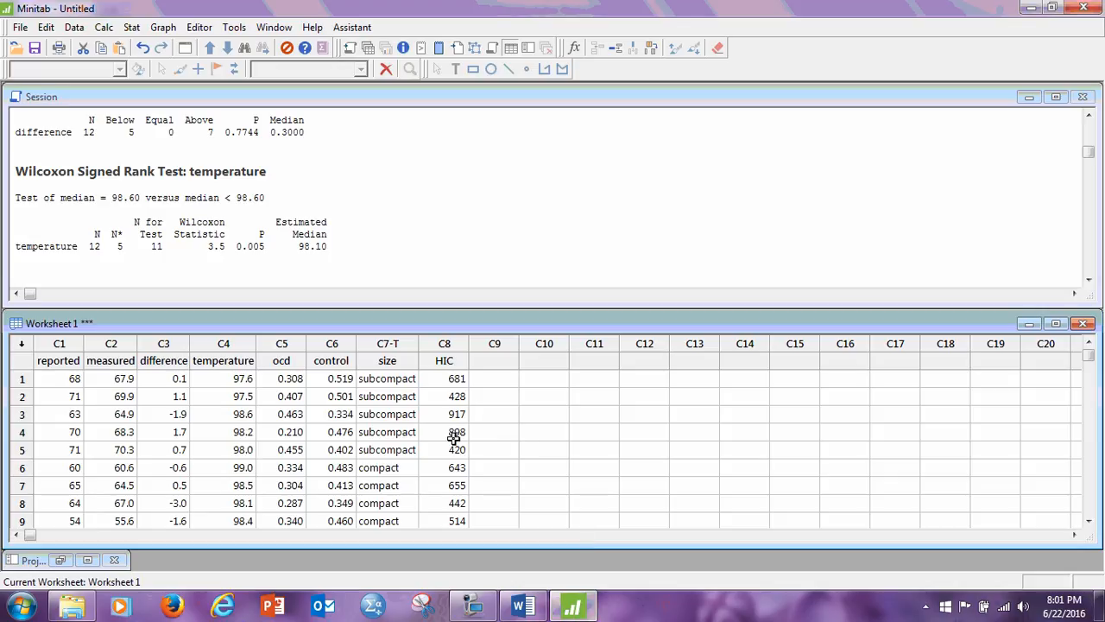
scroll(328, 380, down, 2)
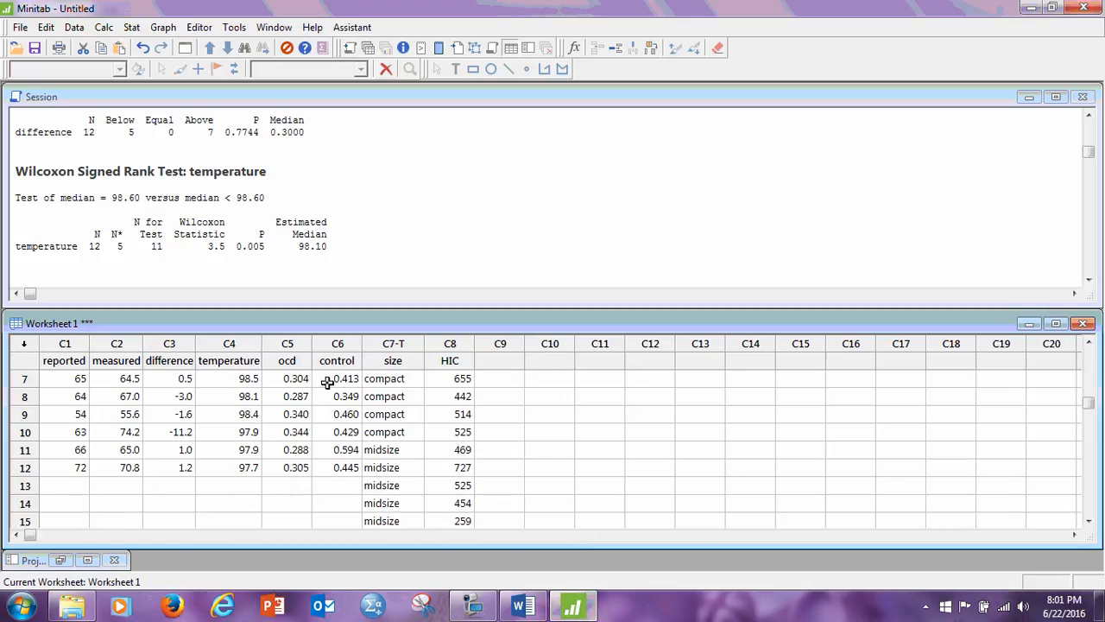
scroll(328, 380, up, 2)
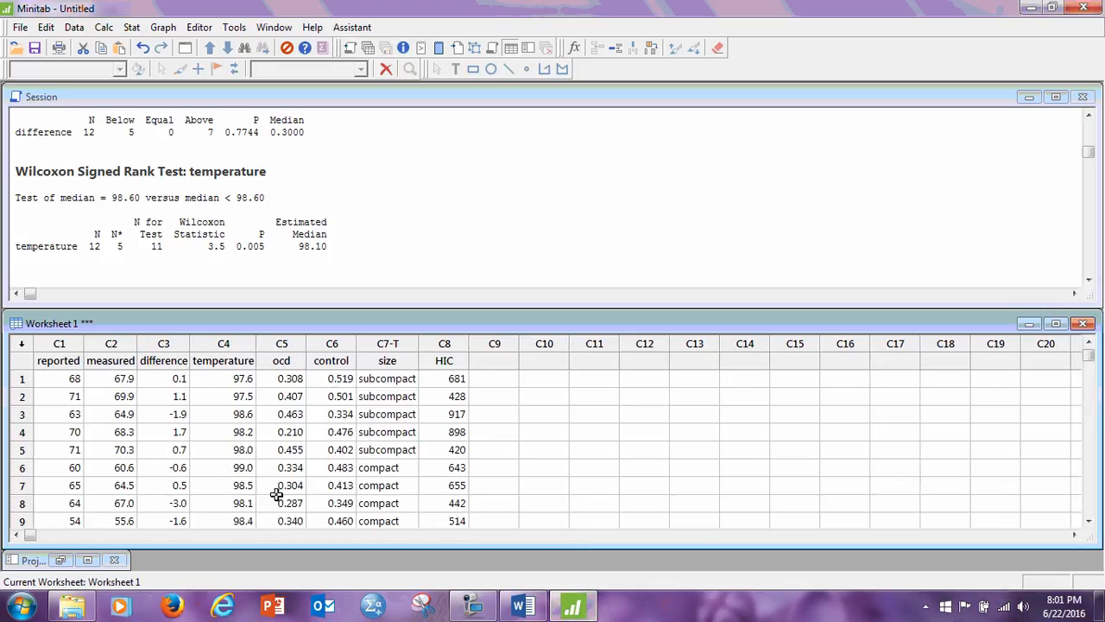
click(526, 606)
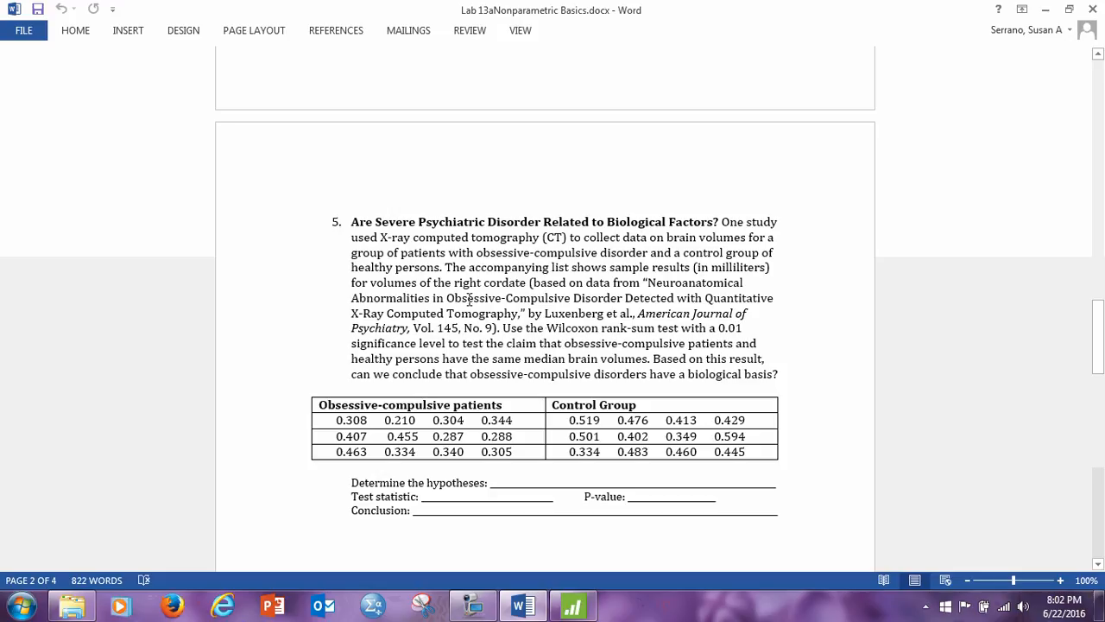
click(572, 608)
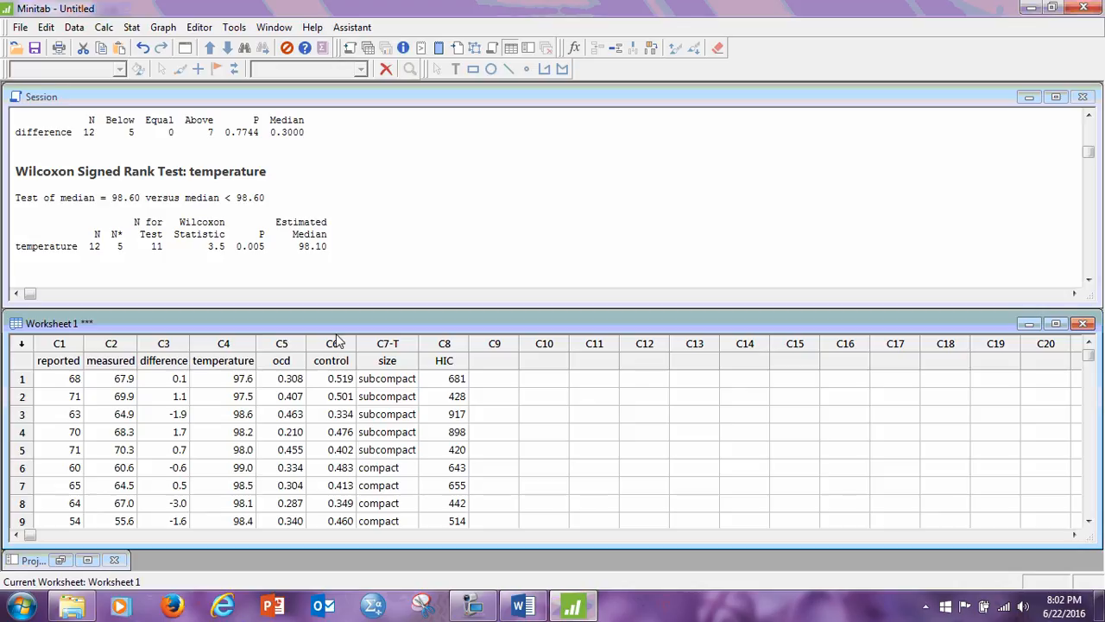
Review the Mann-Whitney setup with ocd as first sample, control as second and a not equal alternative, and cancel it.
click(130, 27)
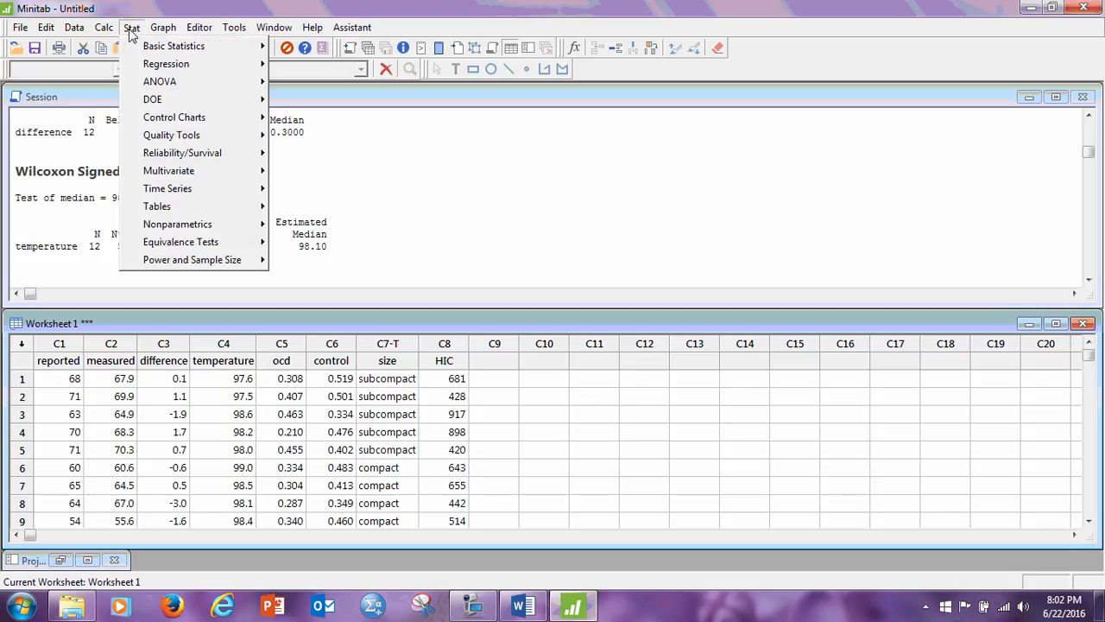
mouse_move(170, 227)
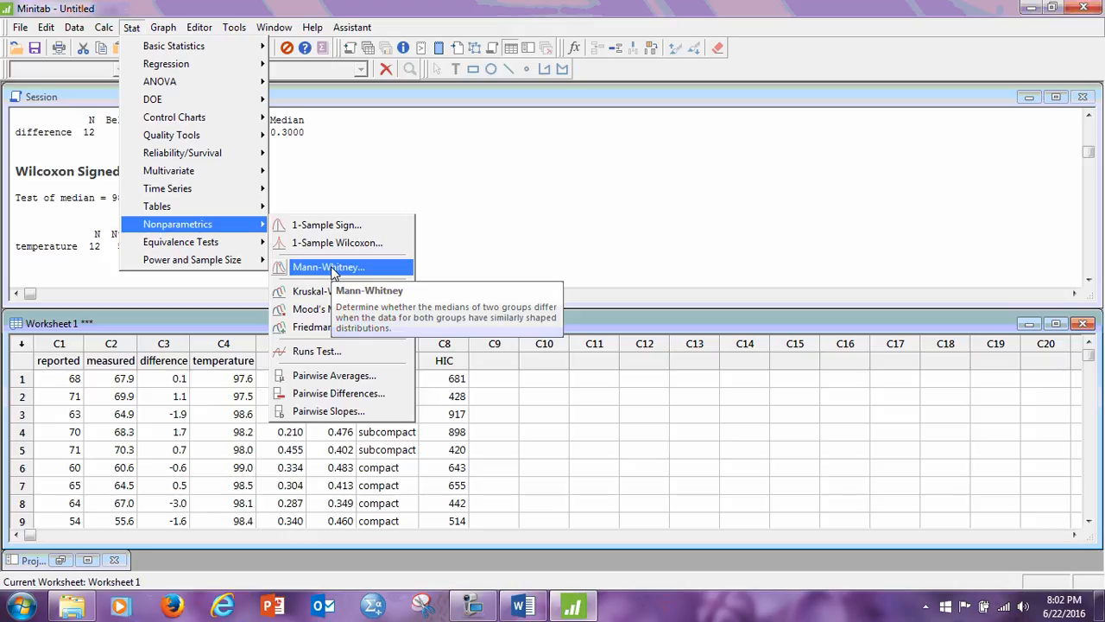
click(333, 268)
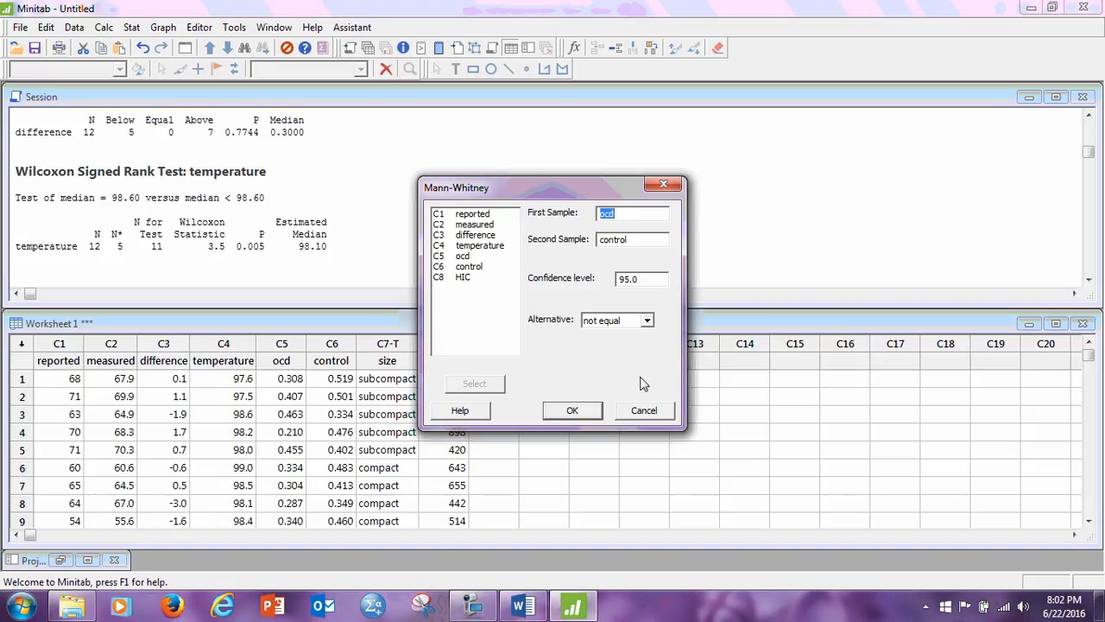
click(643, 411)
Examine the existing Mann-Whitney output for ocd and control in the session, highlighting the W statistic and the significance value.
scroll(362, 167, up, 1)
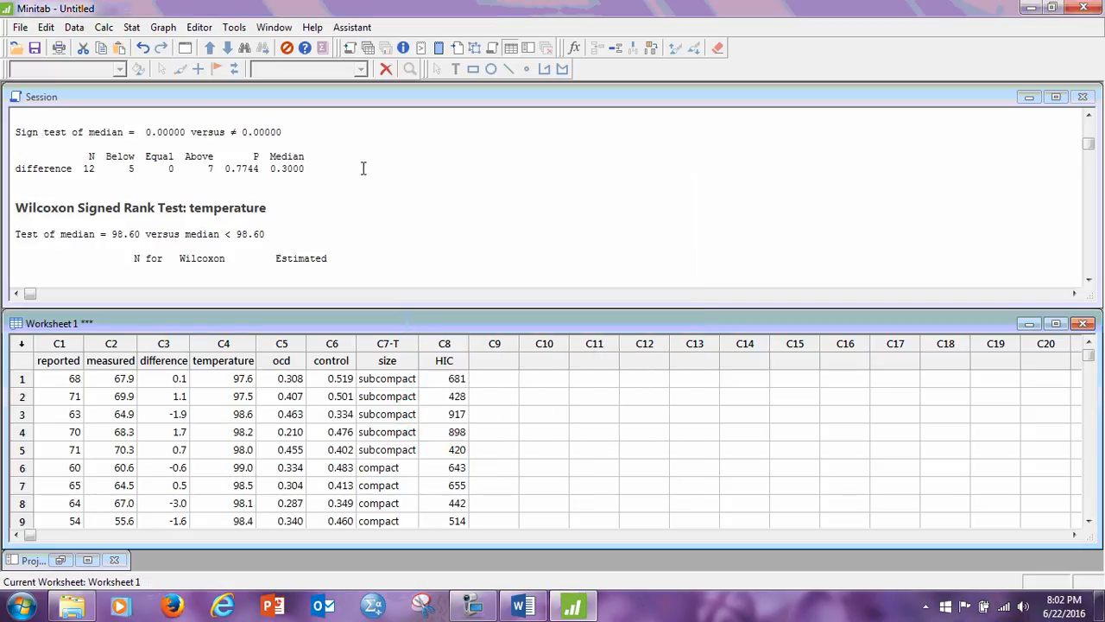
scroll(338, 199, down, 4)
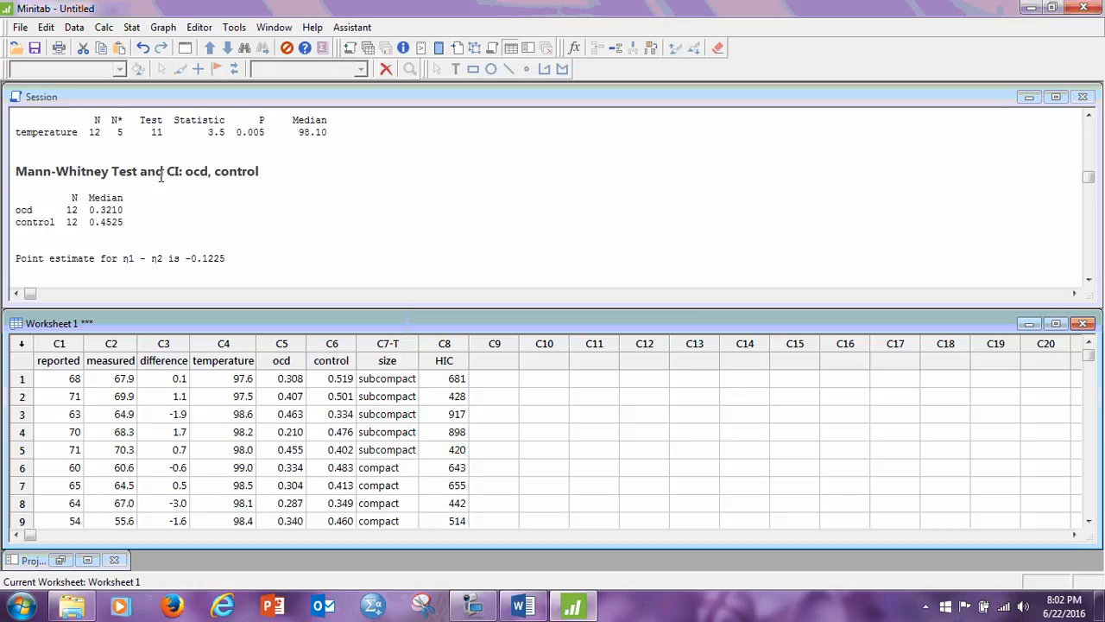
scroll(163, 176, down, 2)
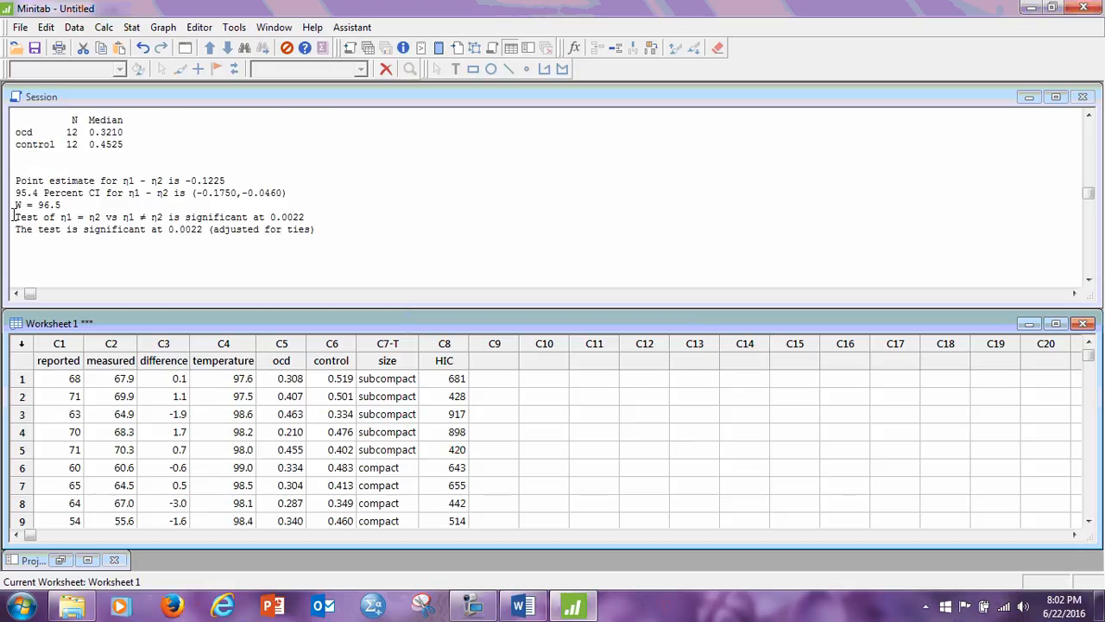
drag(17, 201, 66, 204)
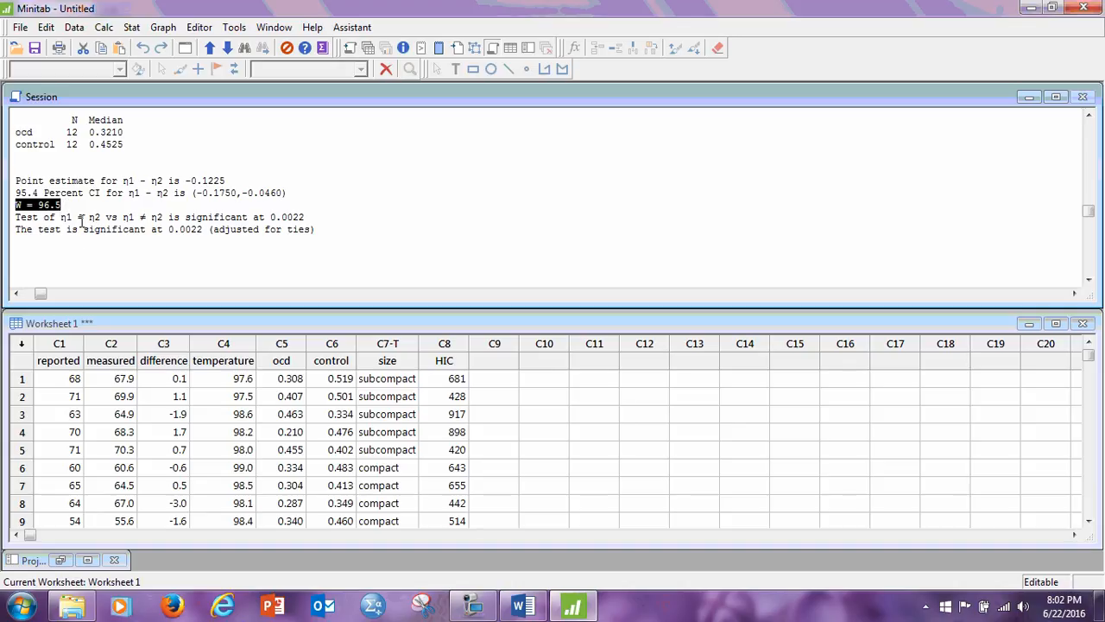
click(84, 262)
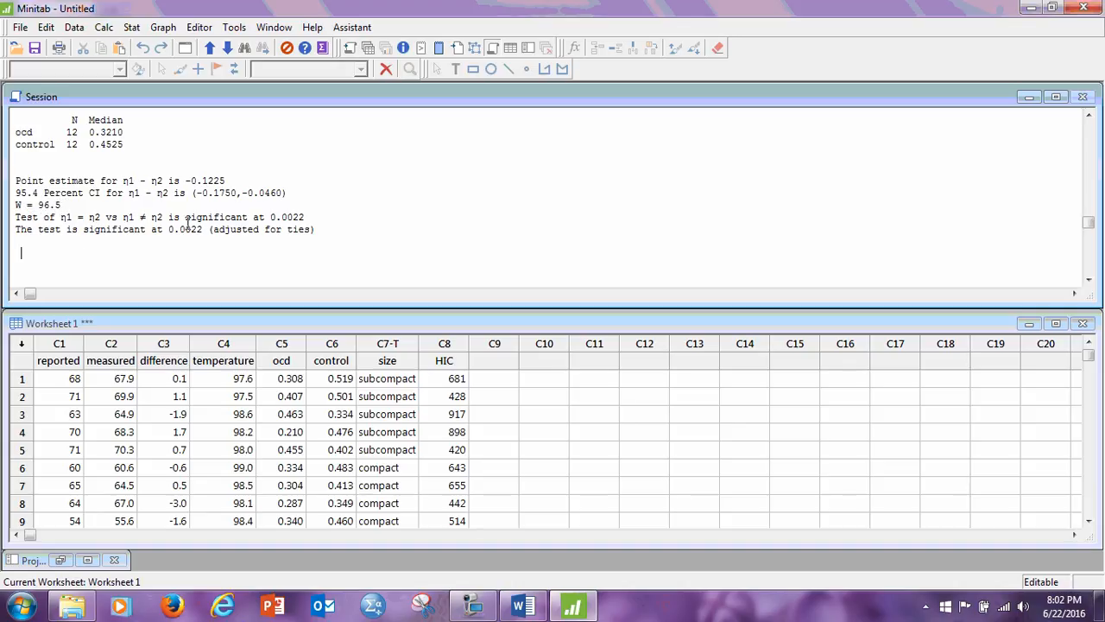
drag(268, 216, 307, 216)
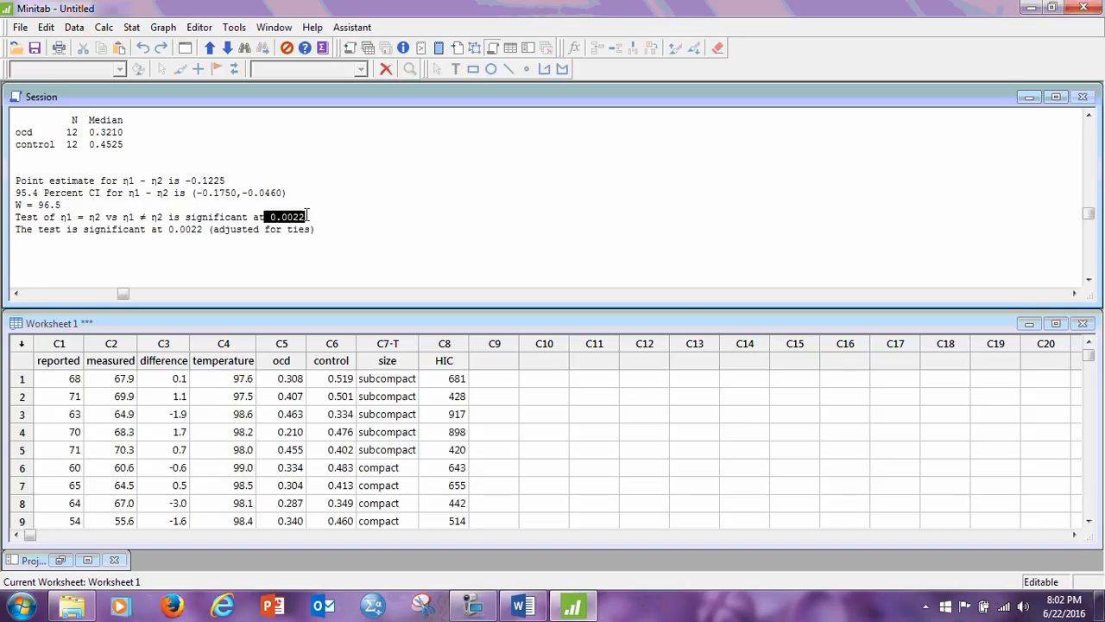
click(329, 224)
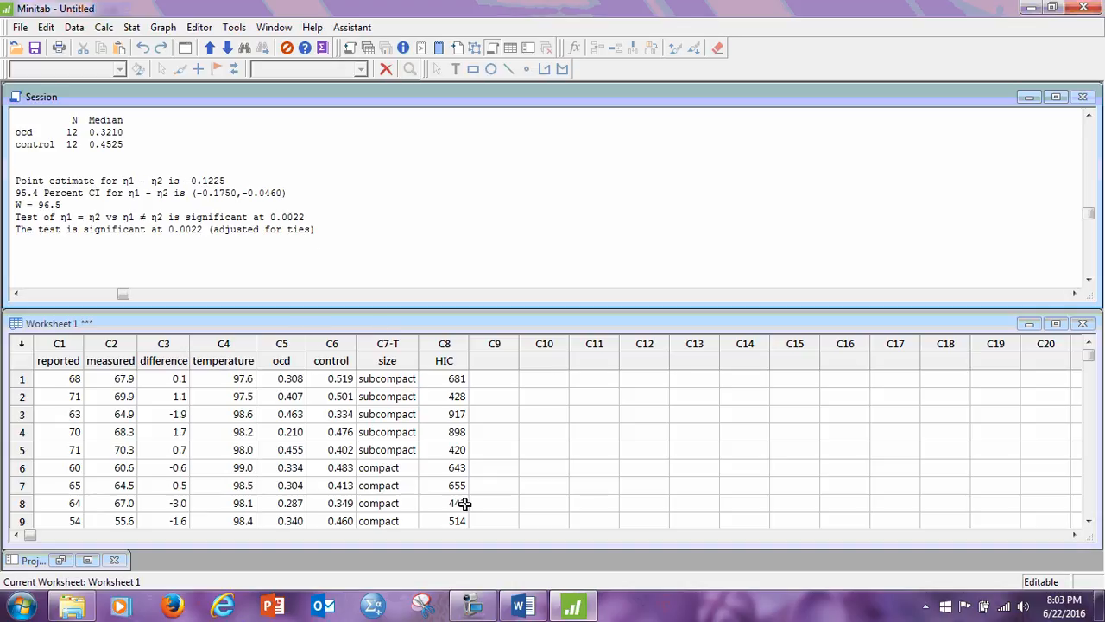
Switch to the Word lab document and read problem 6 on car weight and head injuries, including its data list.
click(522, 606)
scroll(511, 369, down, 7)
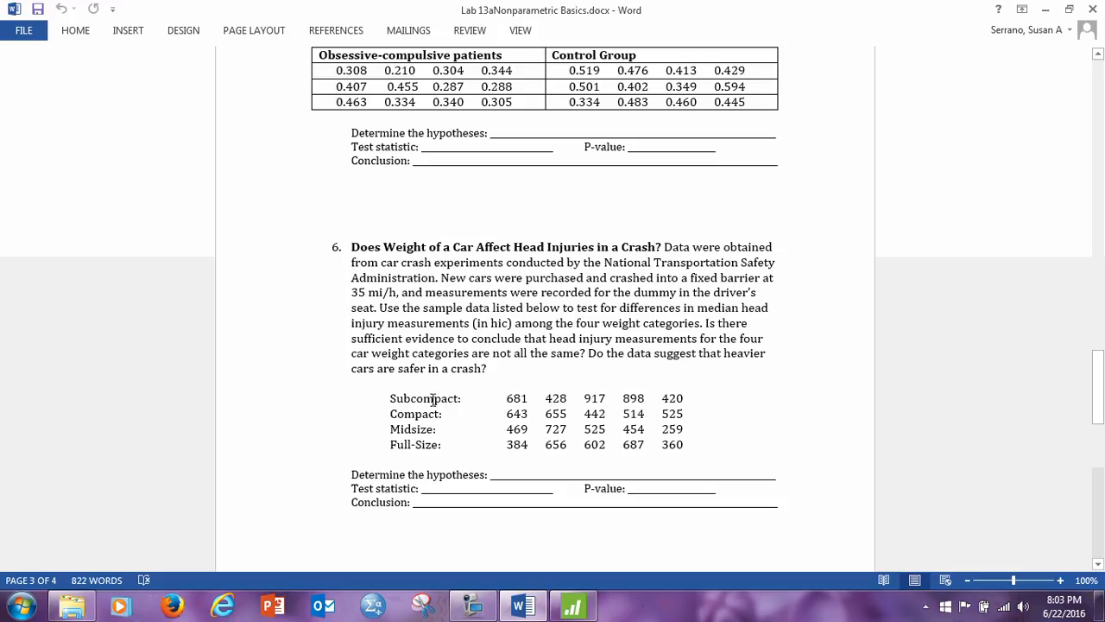
click(572, 606)
scroll(518, 453, up, 1)
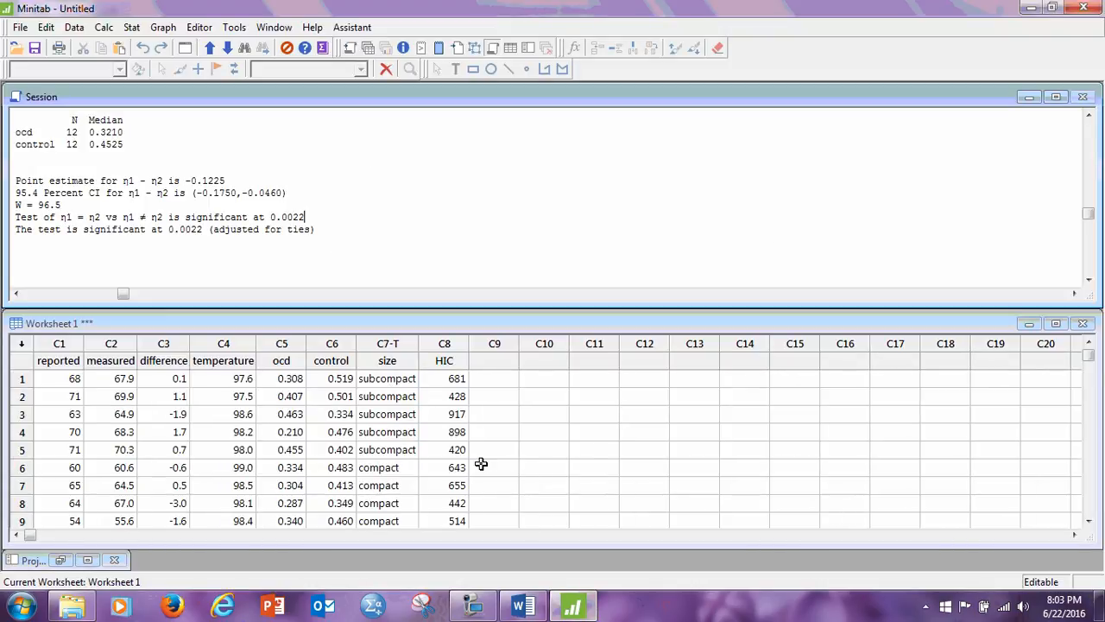
click(575, 609)
click(563, 612)
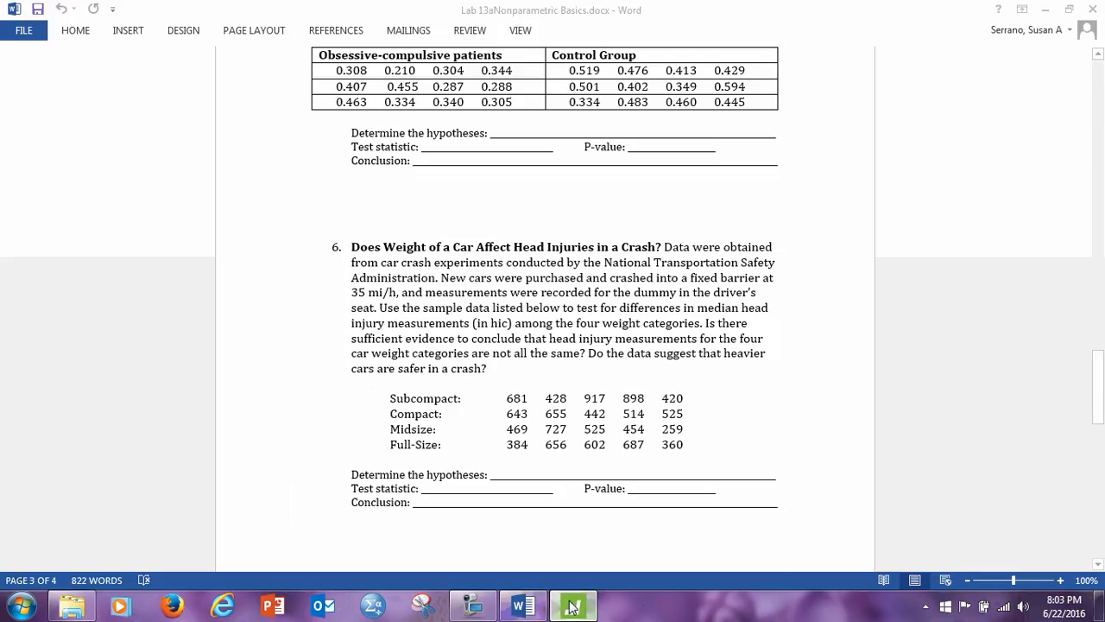
click(530, 607)
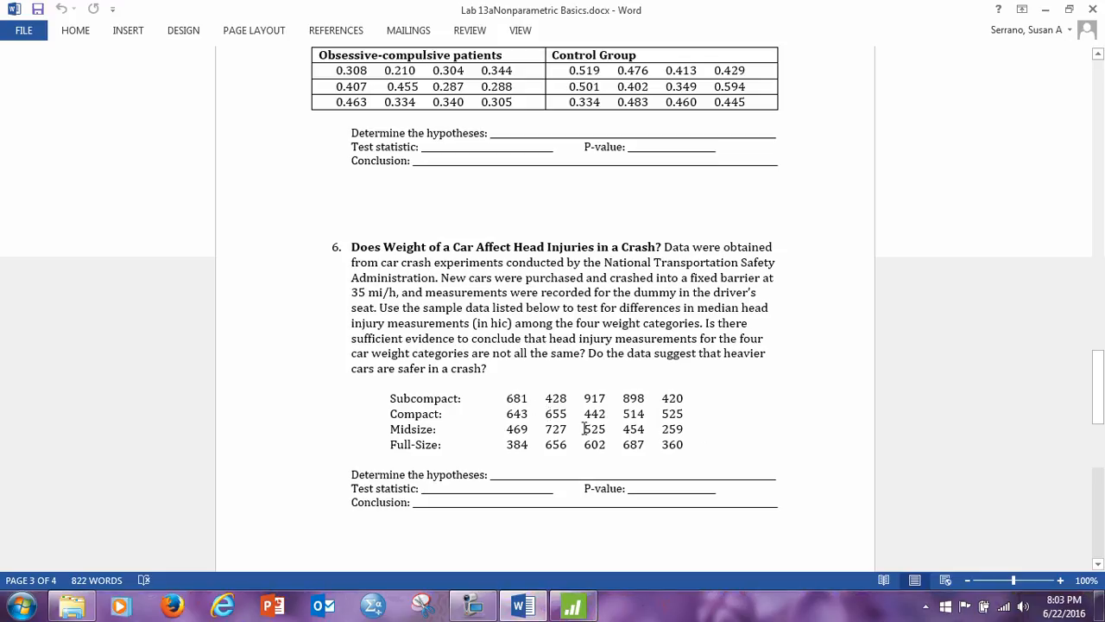
Compare the size and HIC columns in Minitab with the four weight categories of problem 6 in the Word lab document.
click(572, 607)
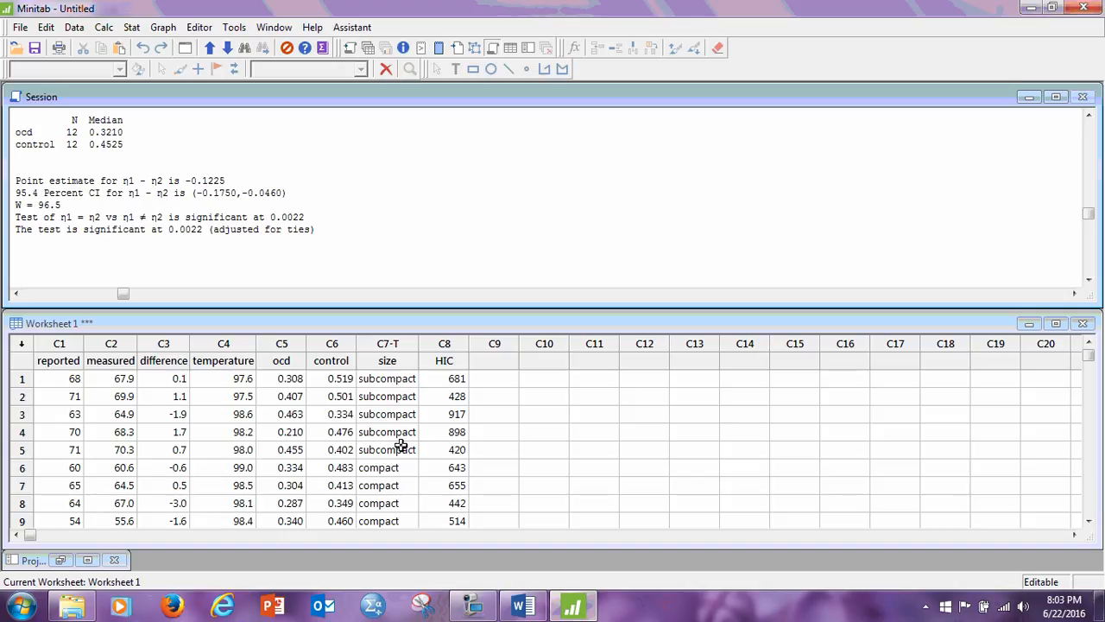
scroll(402, 445, down, 2)
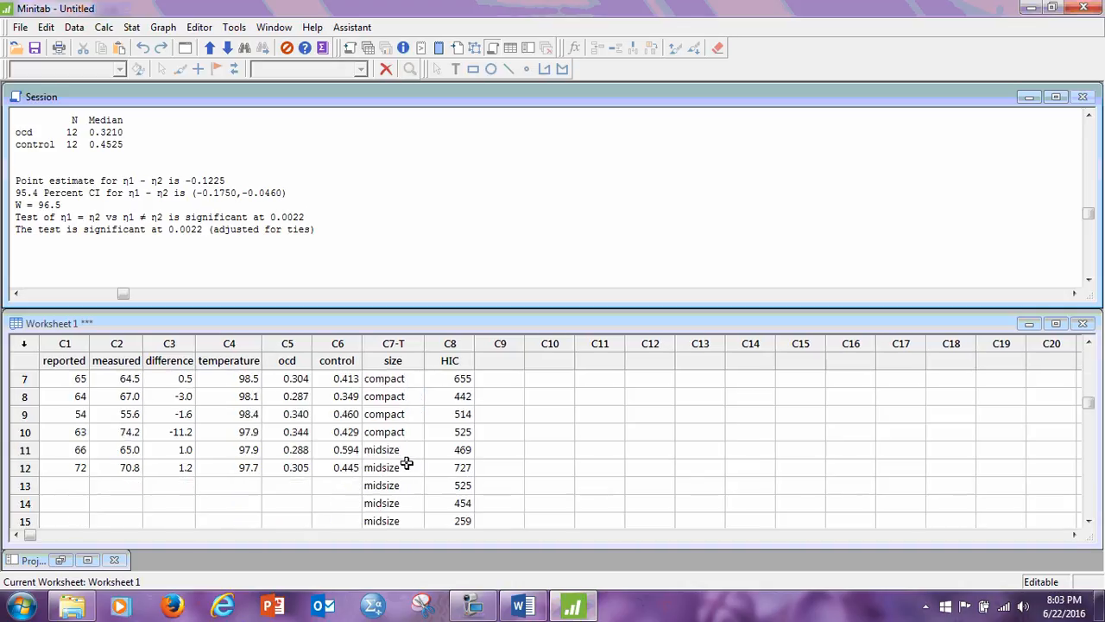
scroll(408, 464, down, 2)
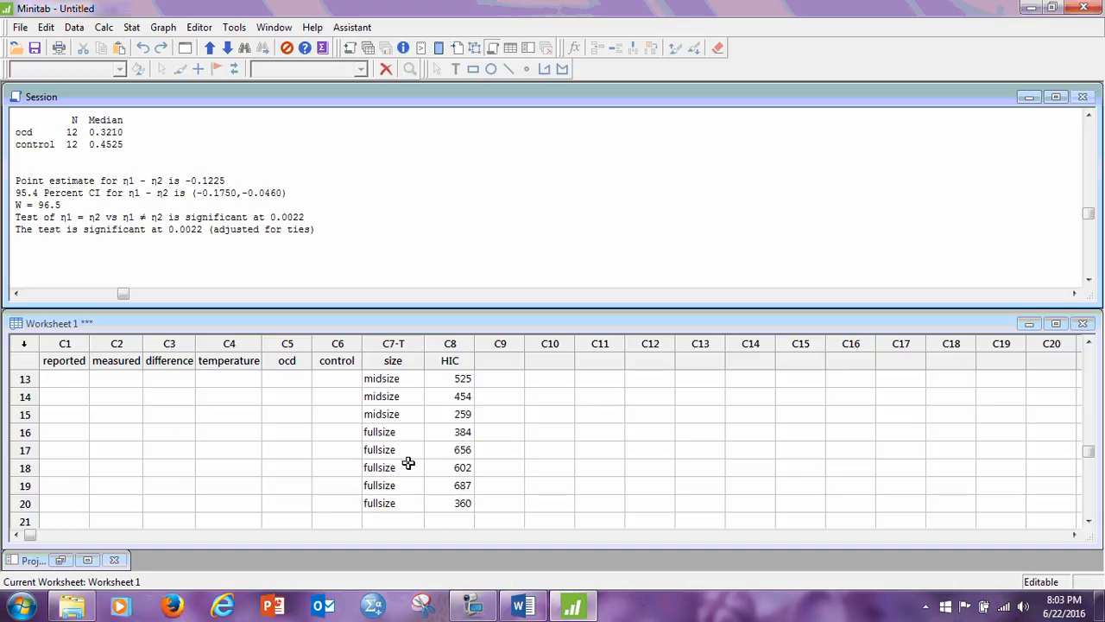
scroll(408, 464, up, 4)
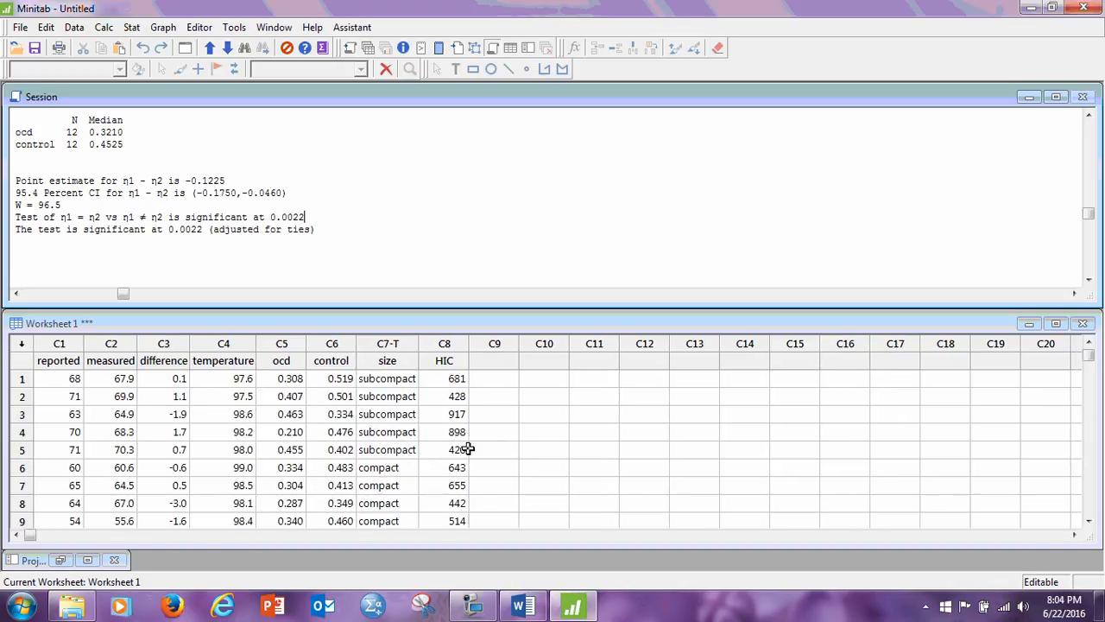
click(530, 608)
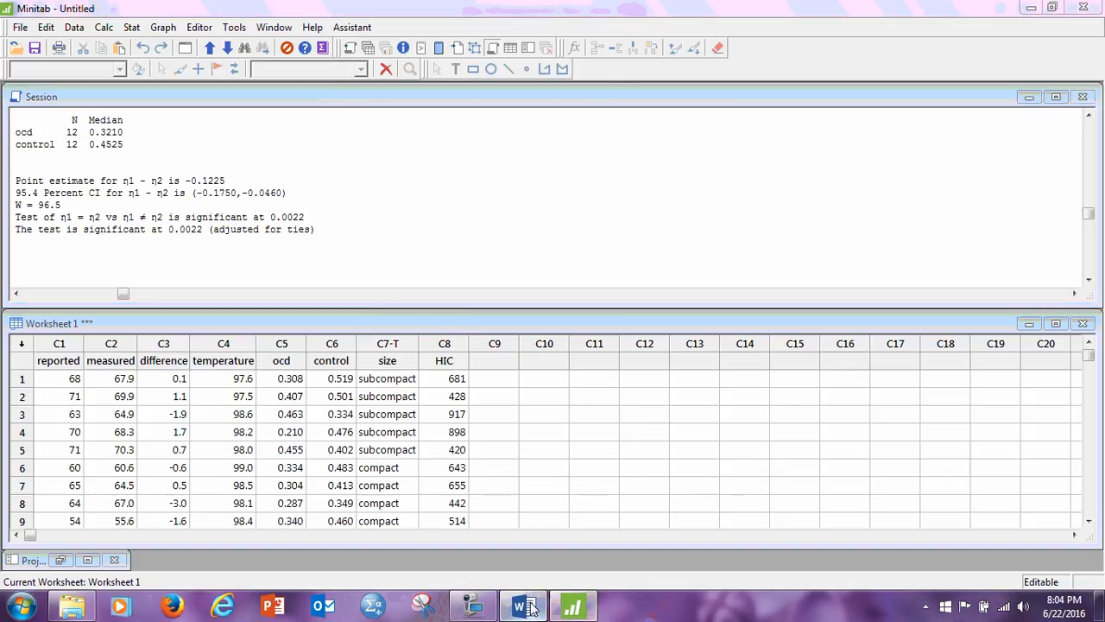
drag(507, 398, 687, 398)
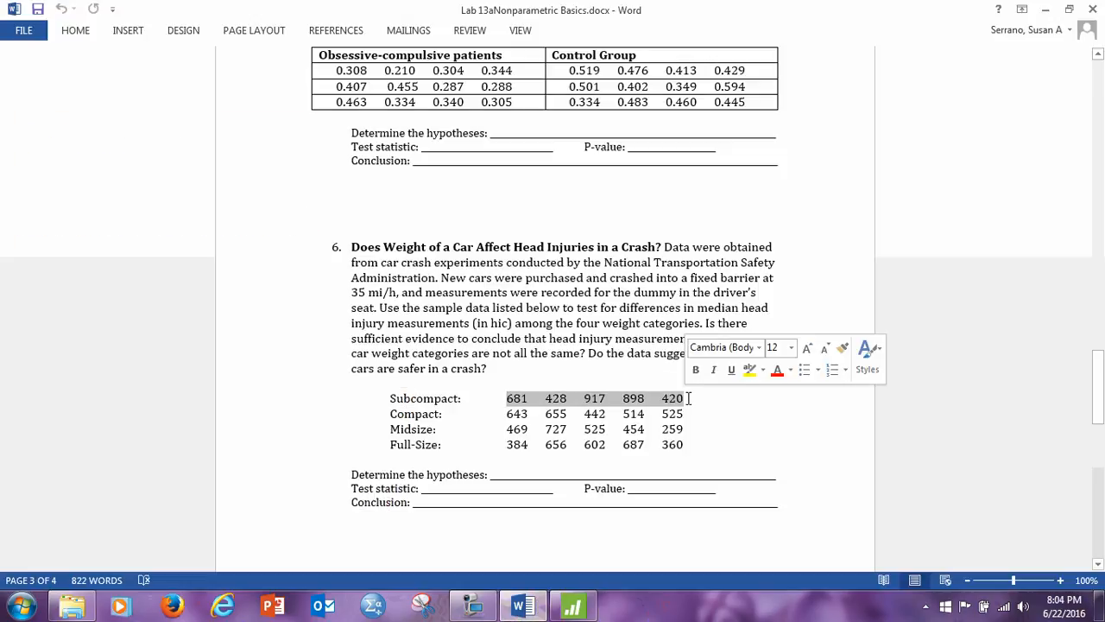
click(574, 606)
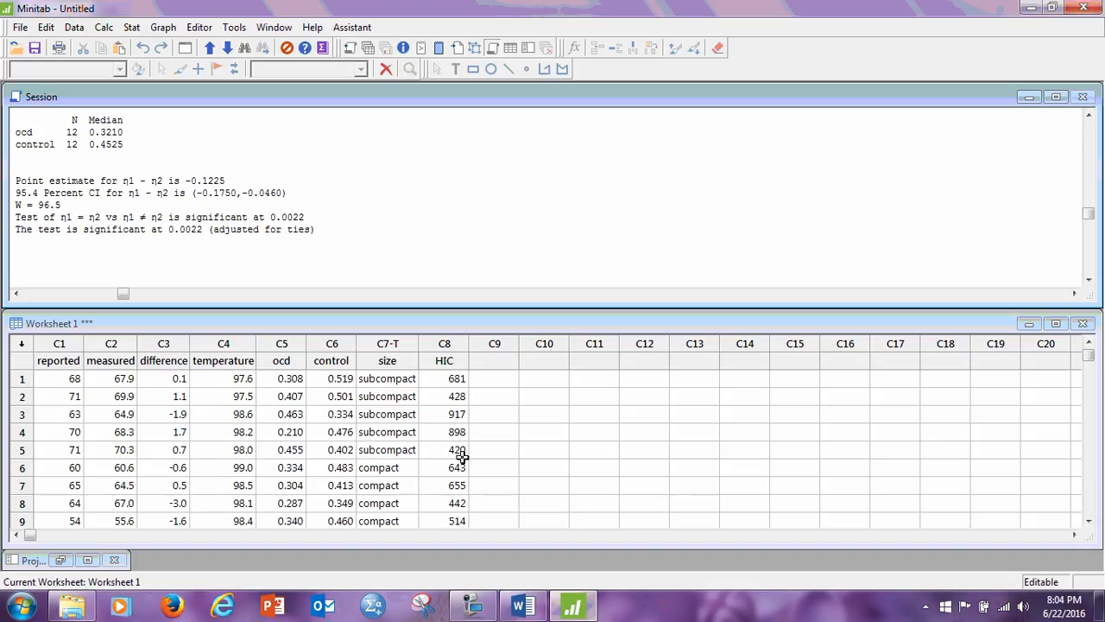
scroll(462, 458, down, 3)
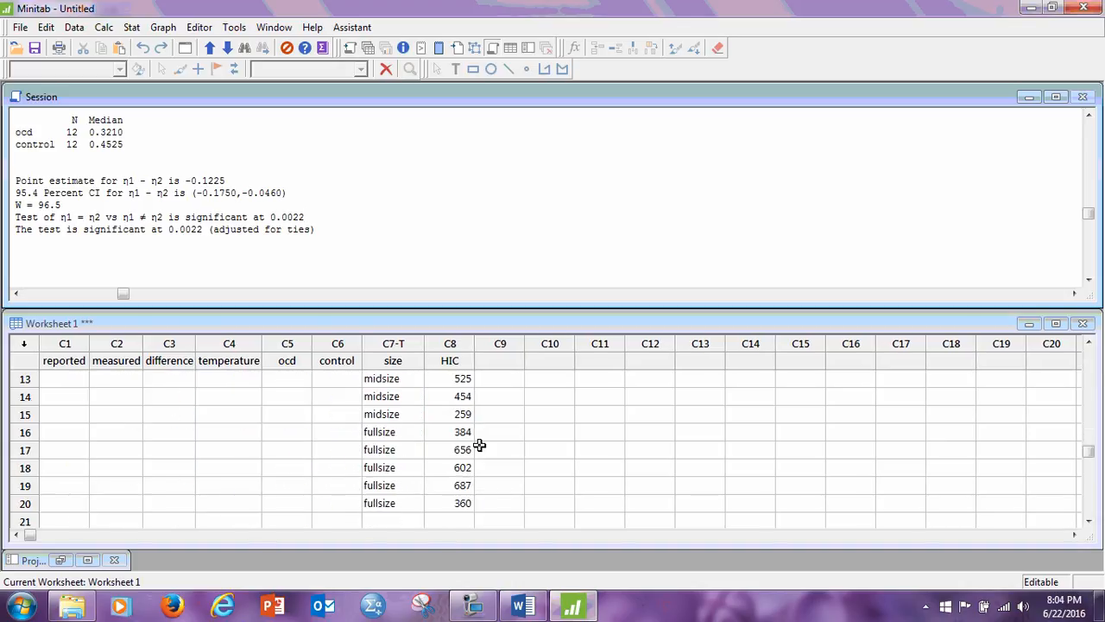
scroll(479, 444, up, 4)
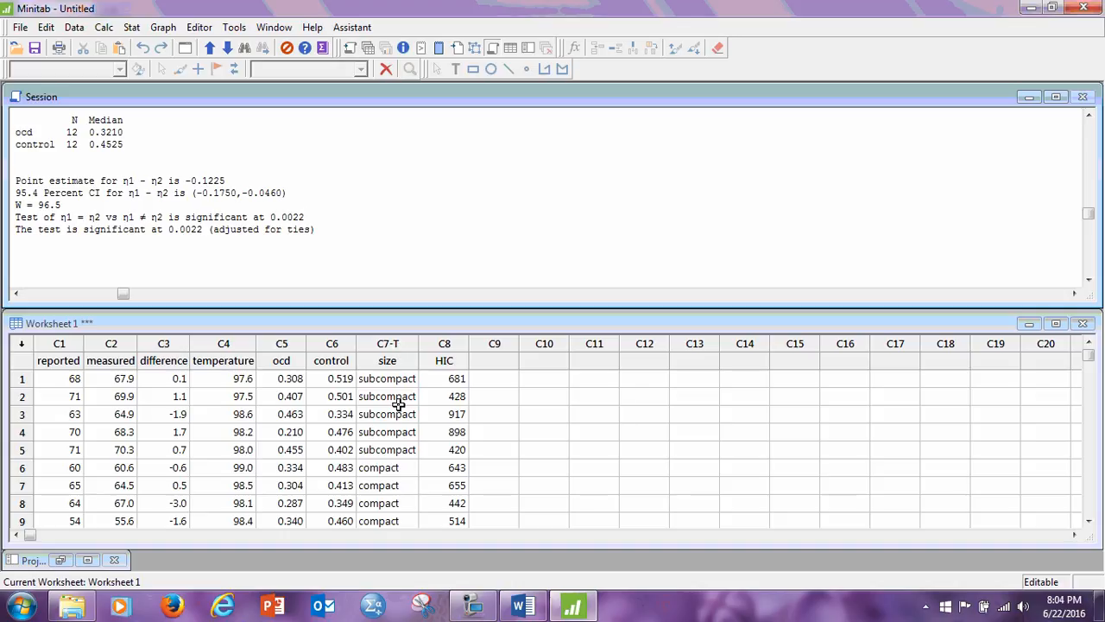
Review the Kruskal-Wallis setup with HIC as response and size as factor, and cancel it.
click(132, 27)
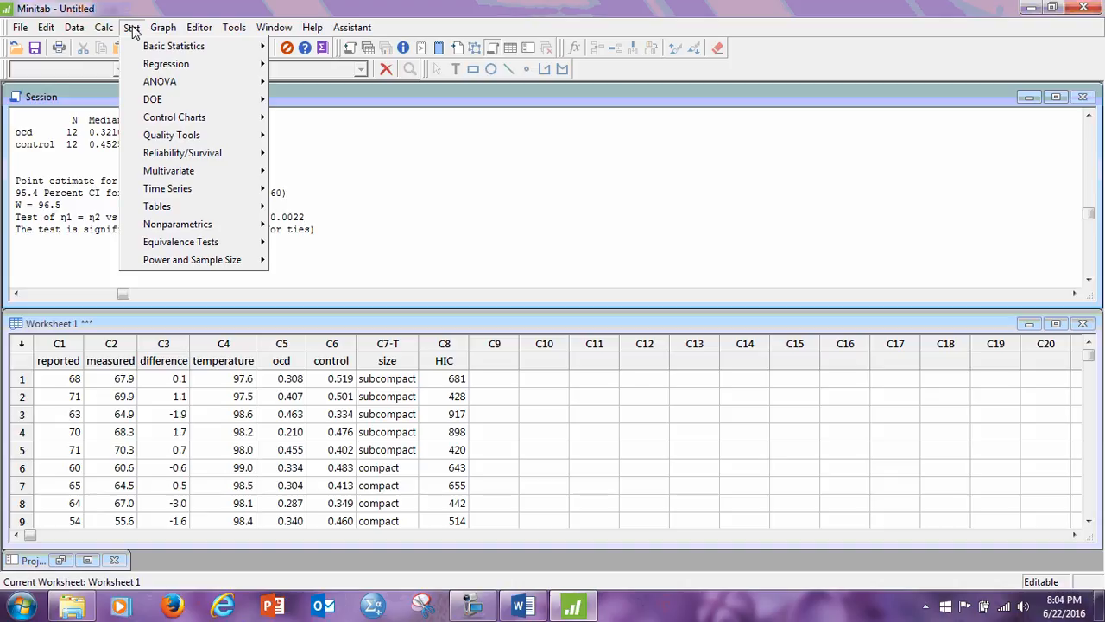
mouse_move(202, 226)
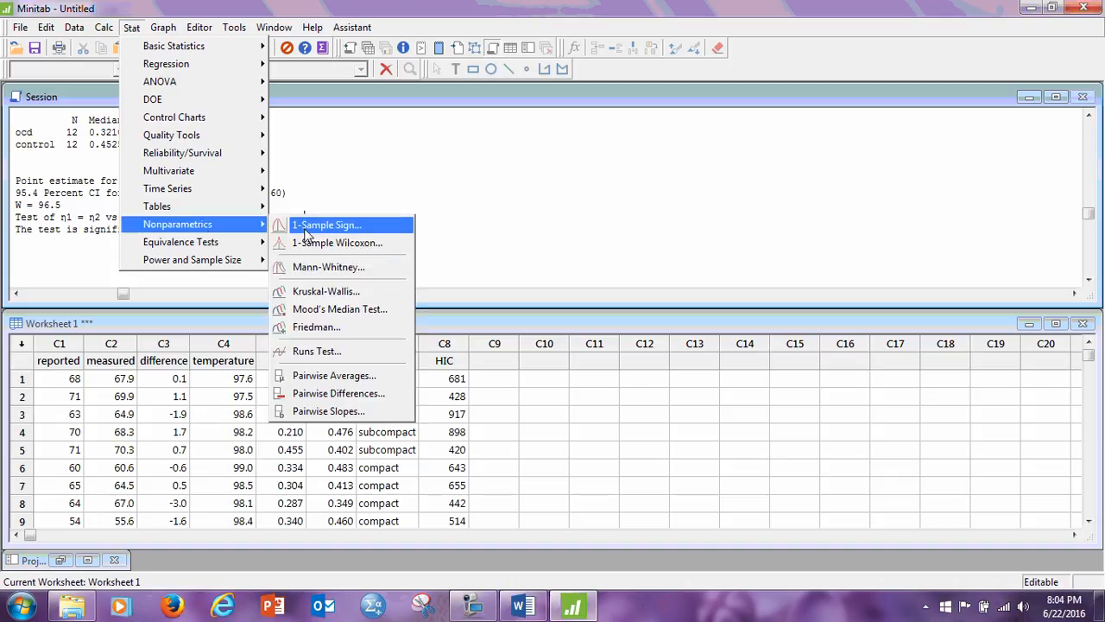
click(338, 291)
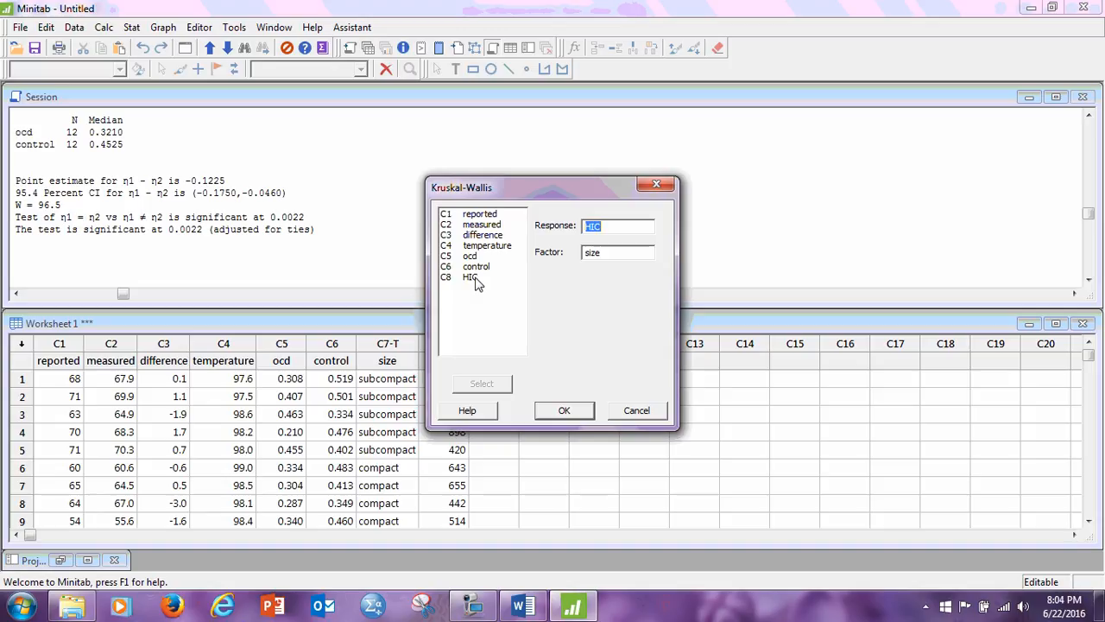
click(642, 227)
click(616, 257)
click(637, 411)
Examine the existing Kruskal-Wallis output for HIC versus size in the session, highlighting the H statistic and the P-value.
scroll(358, 221, up, 1)
scroll(260, 217, up, 1)
scroll(91, 201, down, 4)
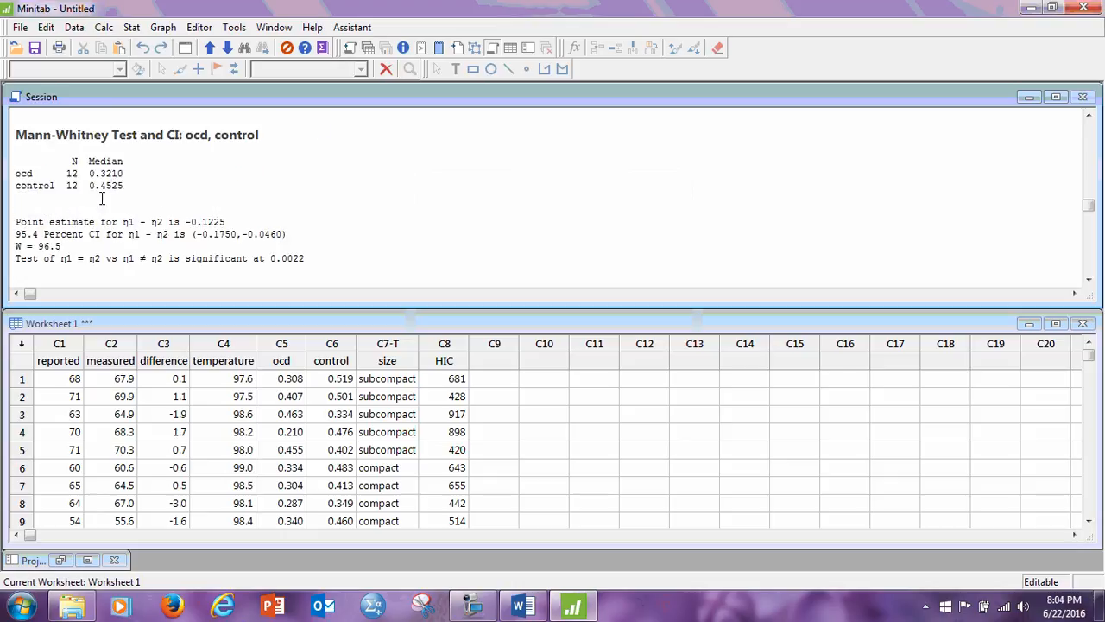
scroll(128, 173, down, 1)
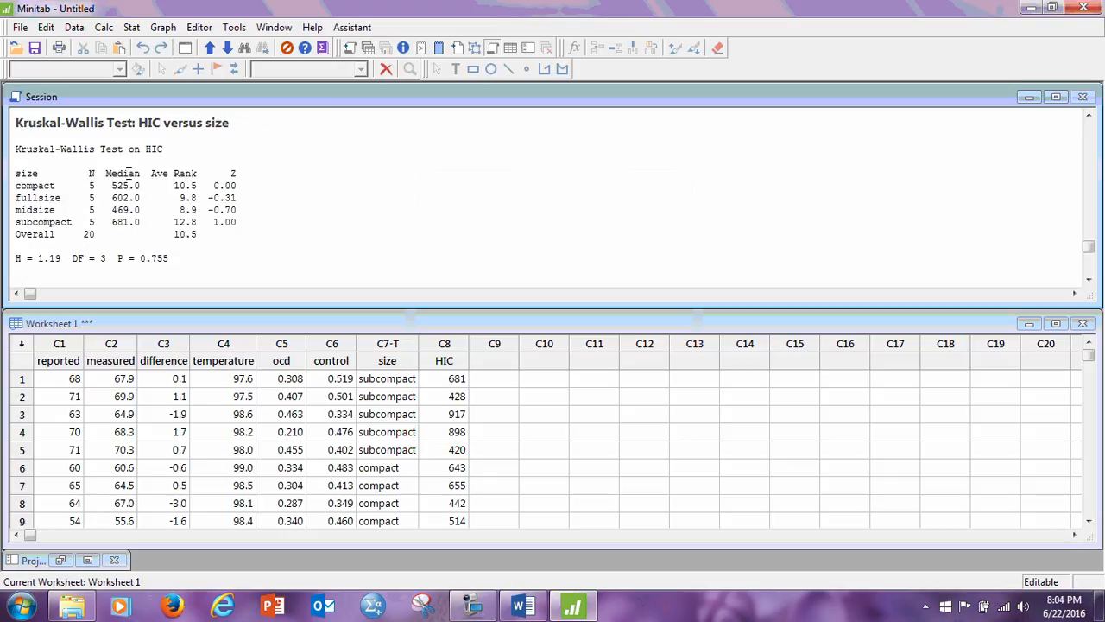
click(17, 259)
scroll(26, 255, down, 1)
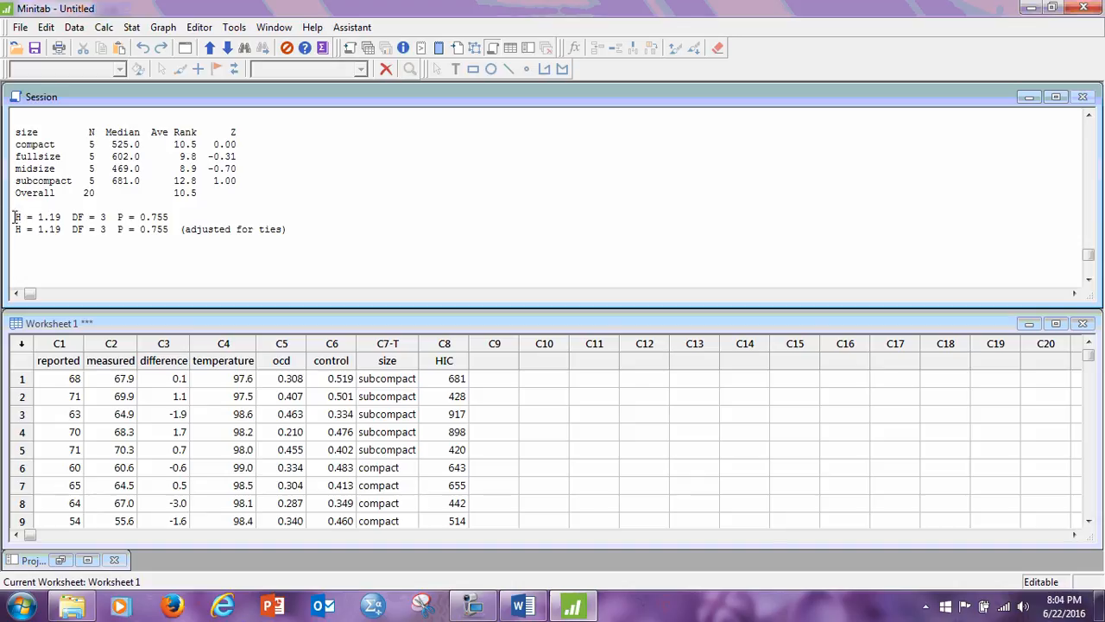
drag(16, 217, 62, 219)
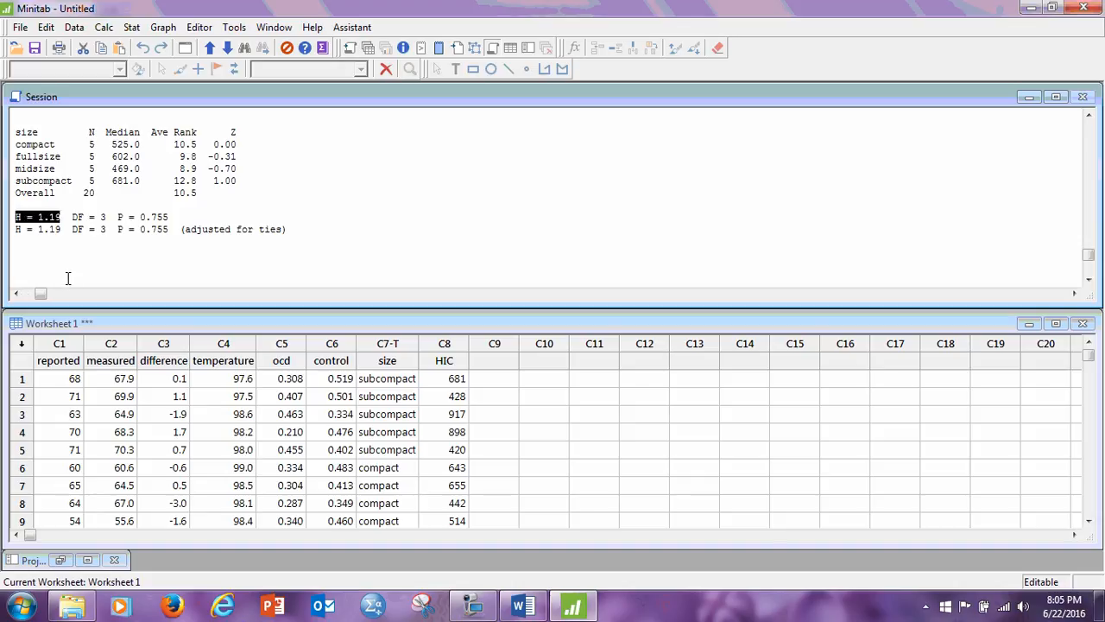
click(136, 216)
drag(135, 216, 170, 217)
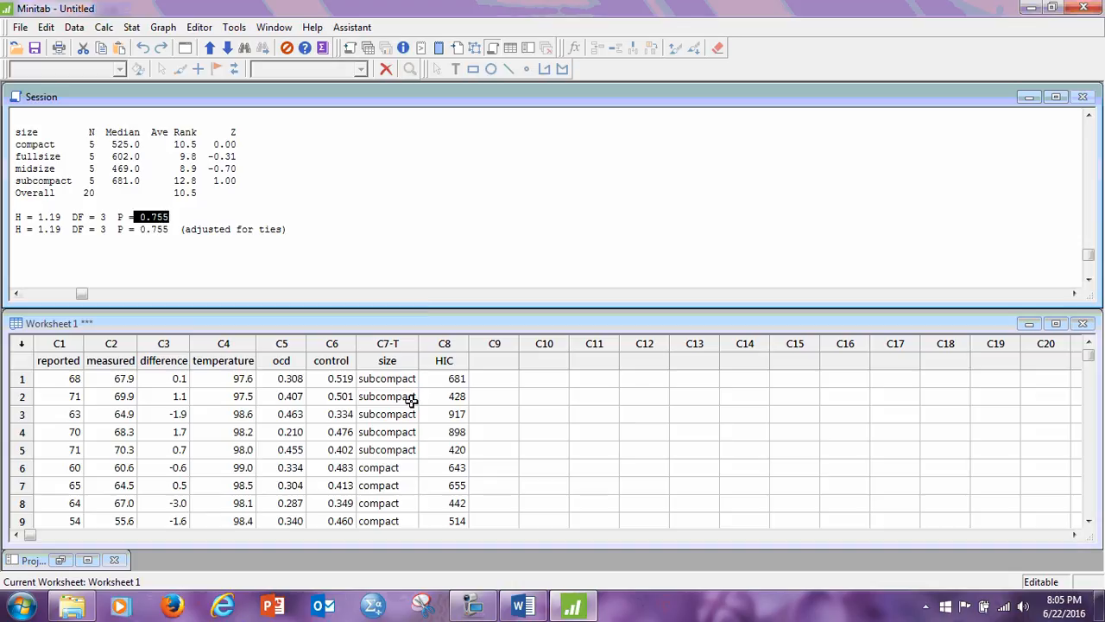
Look through all rows of the size and HIC columns in the worksheet once more.
scroll(408, 385, down, 4)
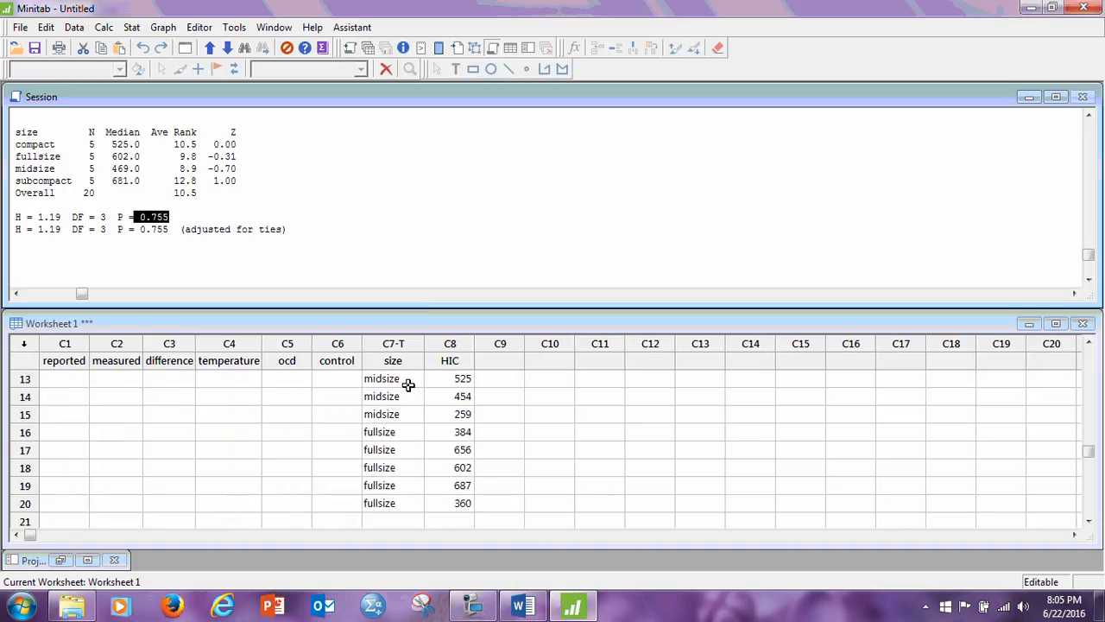
scroll(408, 385, up, 3)
scroll(408, 385, down, 2)
scroll(408, 385, down, 2)
scroll(409, 386, up, 5)
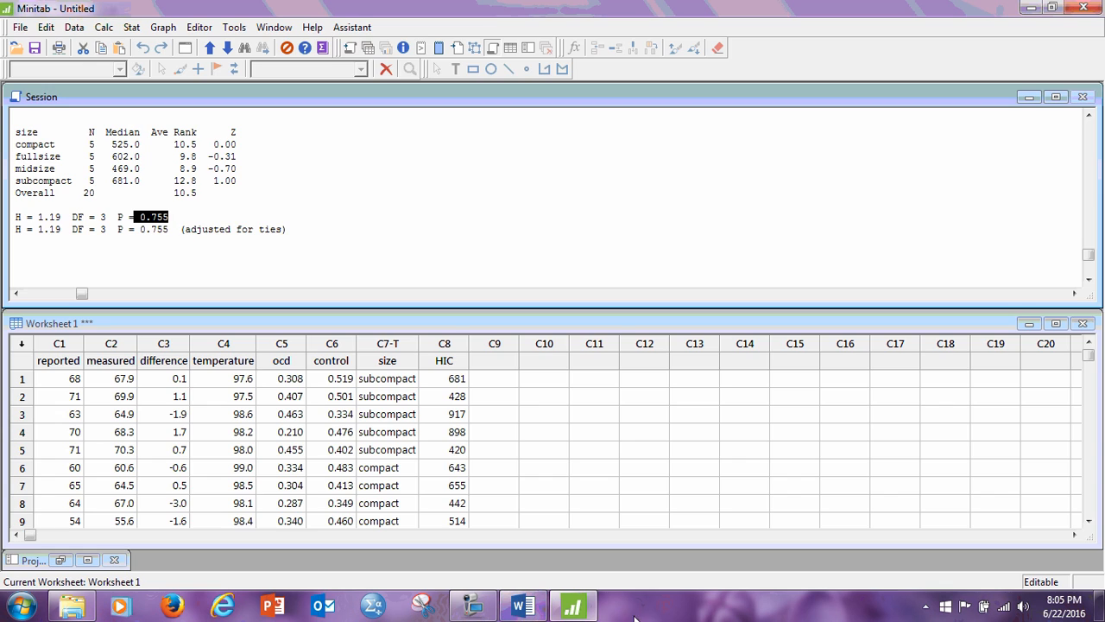
Switch to the Word lab document and look back over problems 4, 5 and 6.
click(526, 607)
scroll(795, 383, up, 4)
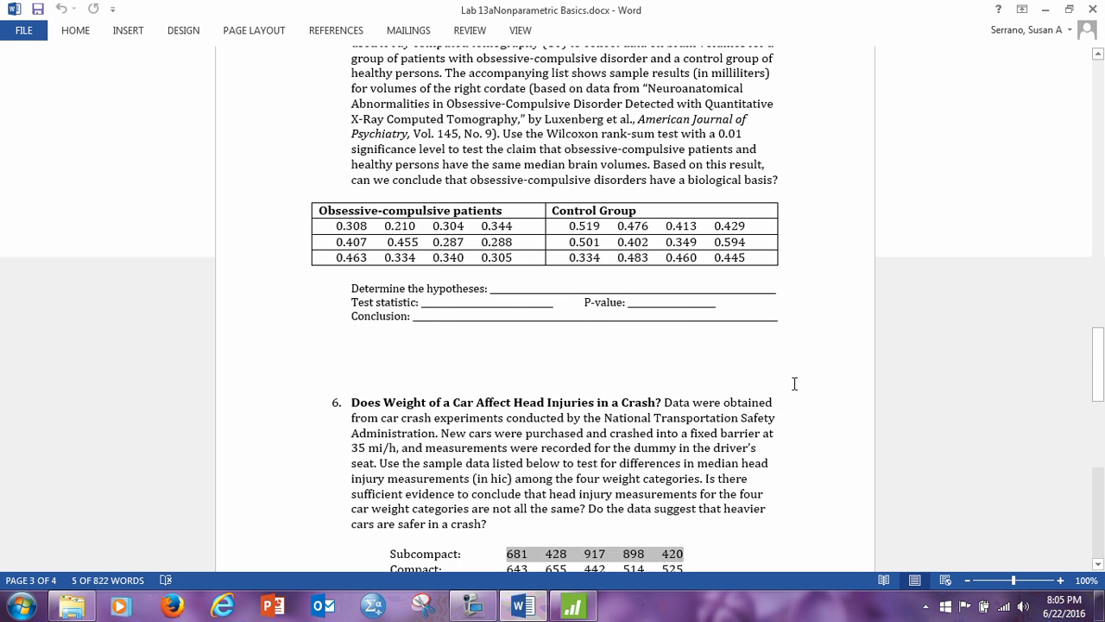
scroll(818, 347, up, 20)
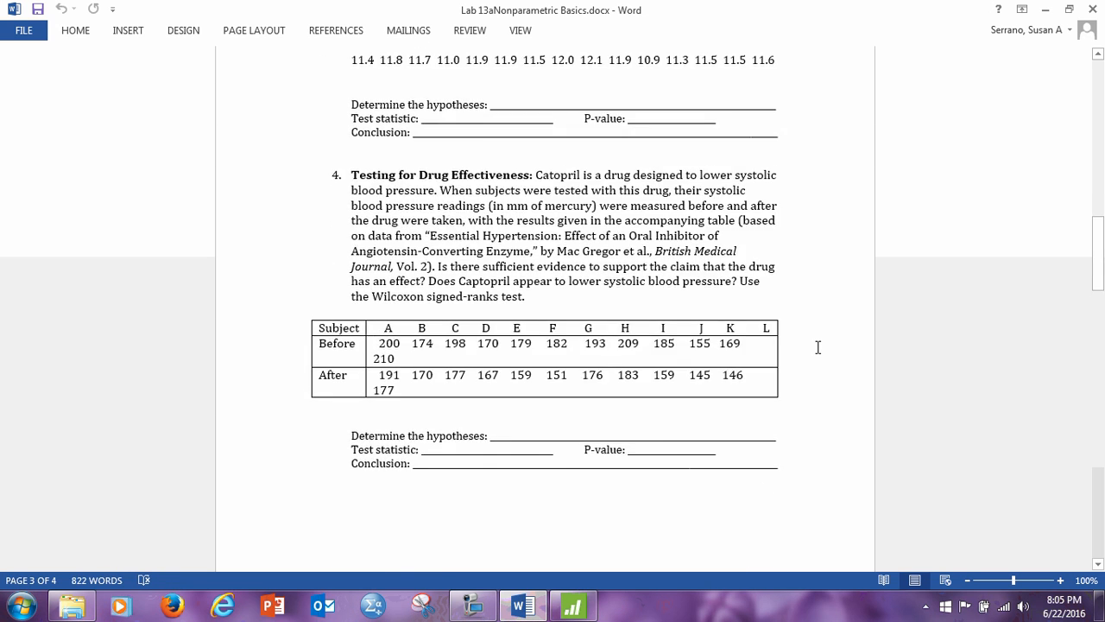
scroll(818, 347, down, 20)
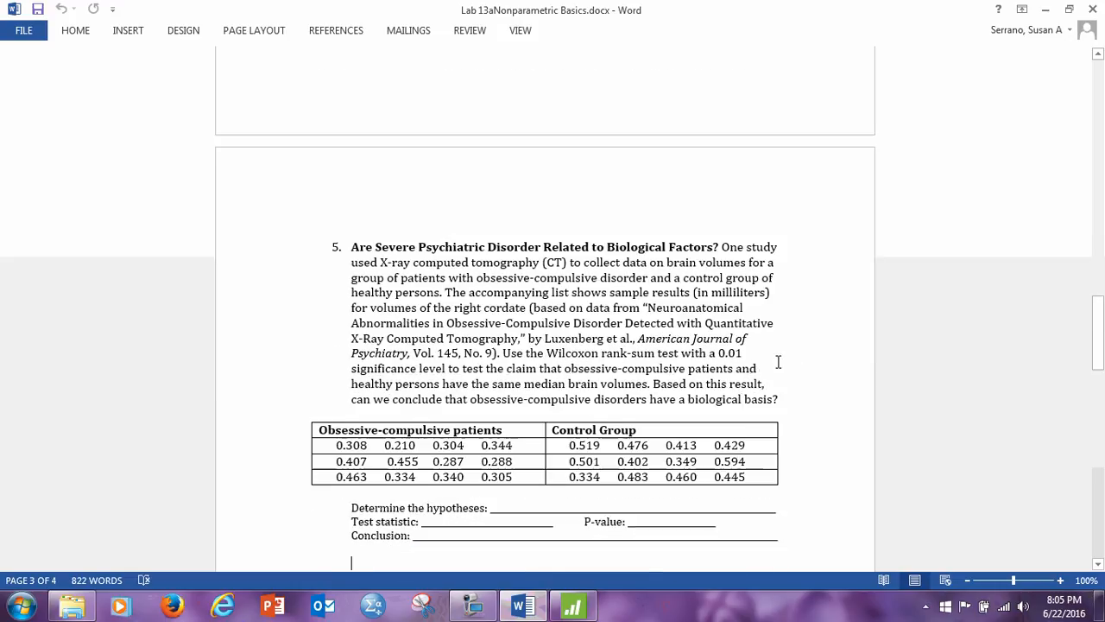
click(806, 324)
scroll(806, 324, down, 10)
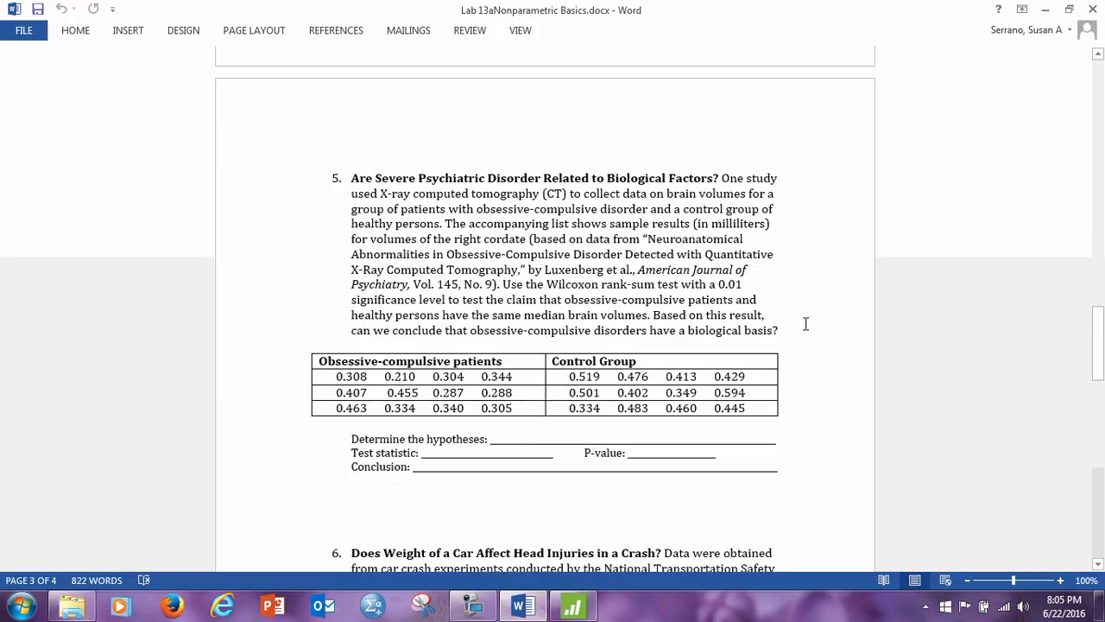
click(796, 327)
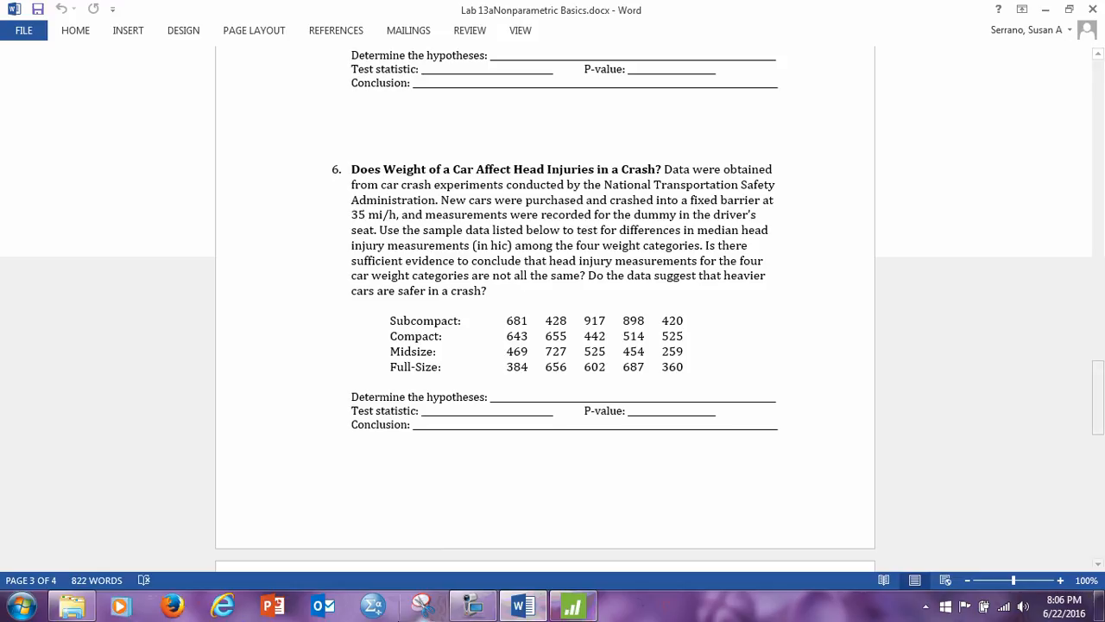
click(471, 608)
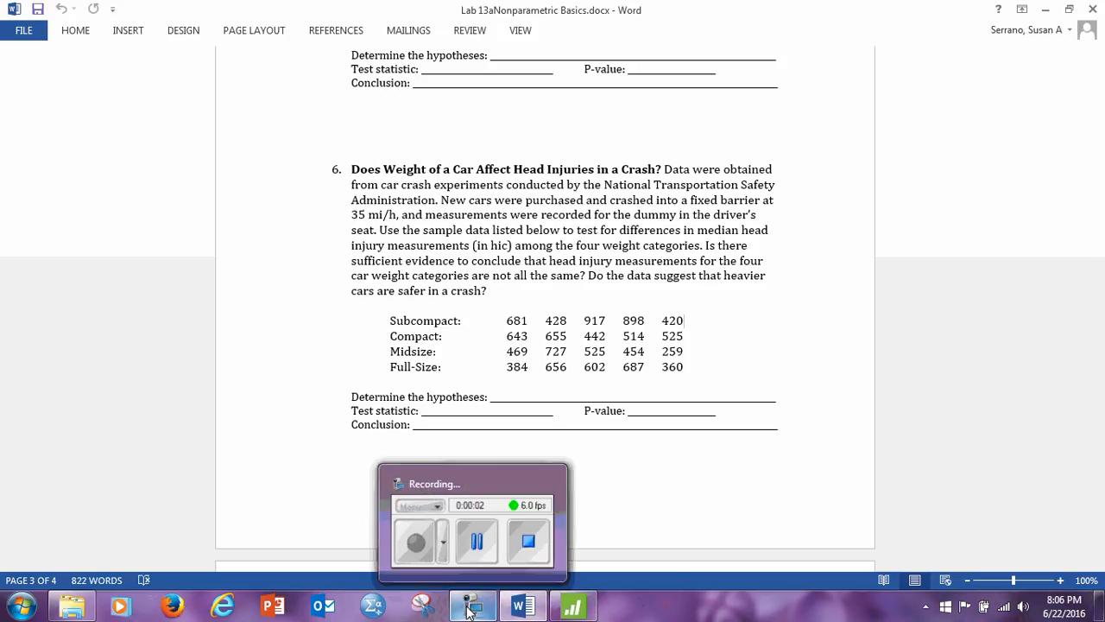
click(470, 609)
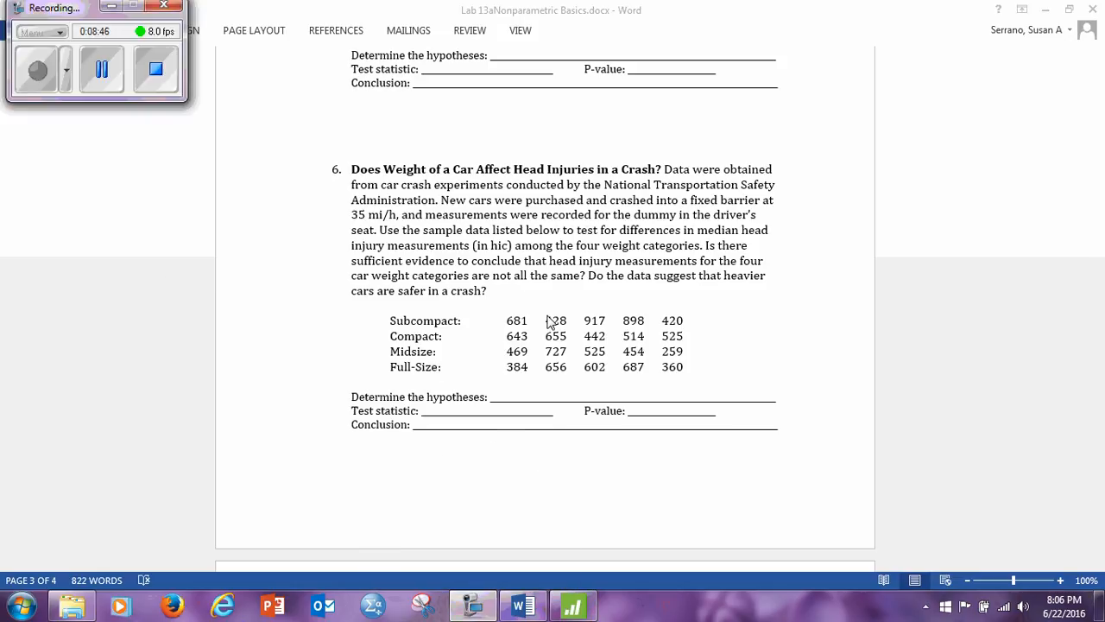